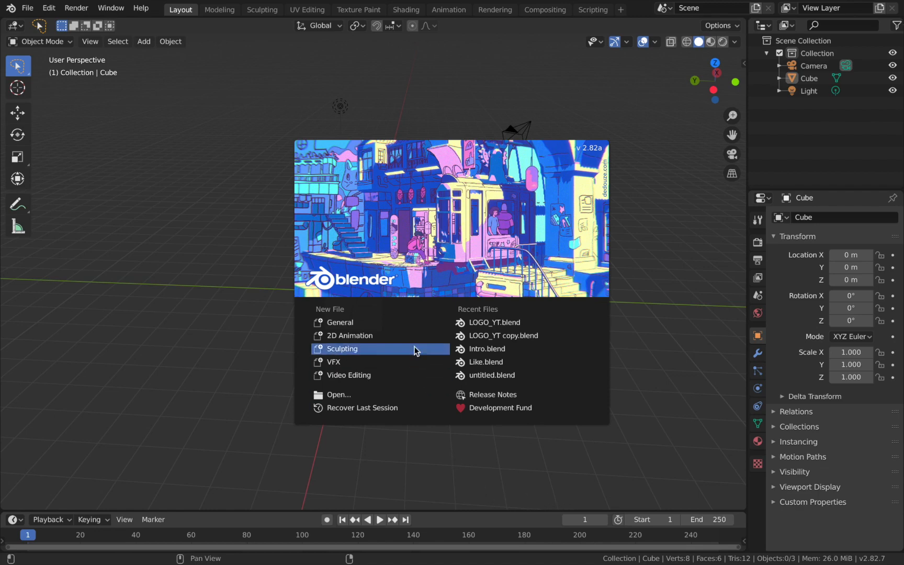
- Start a new General file
left_click(389, 325)
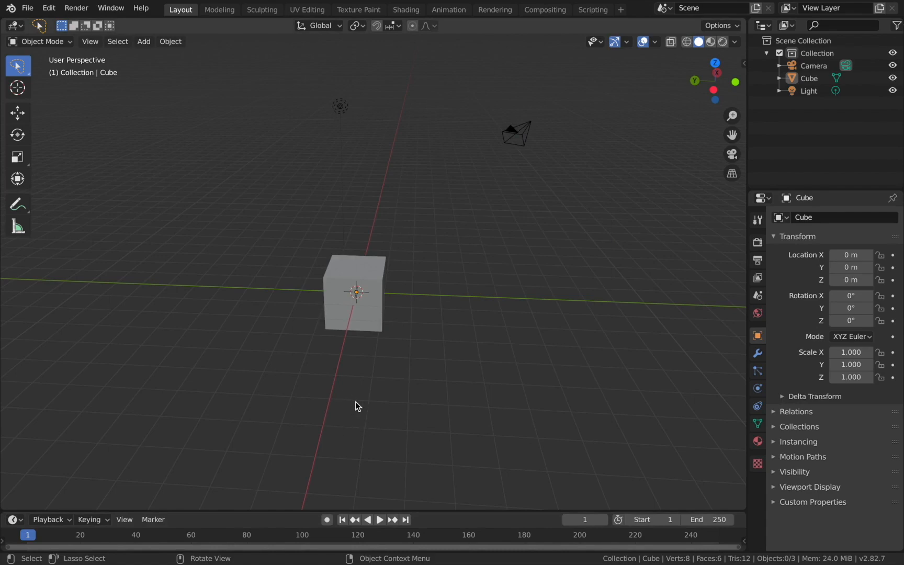
scroll(397, 383, "right", 10)
scroll(397, 384, "right", 10)
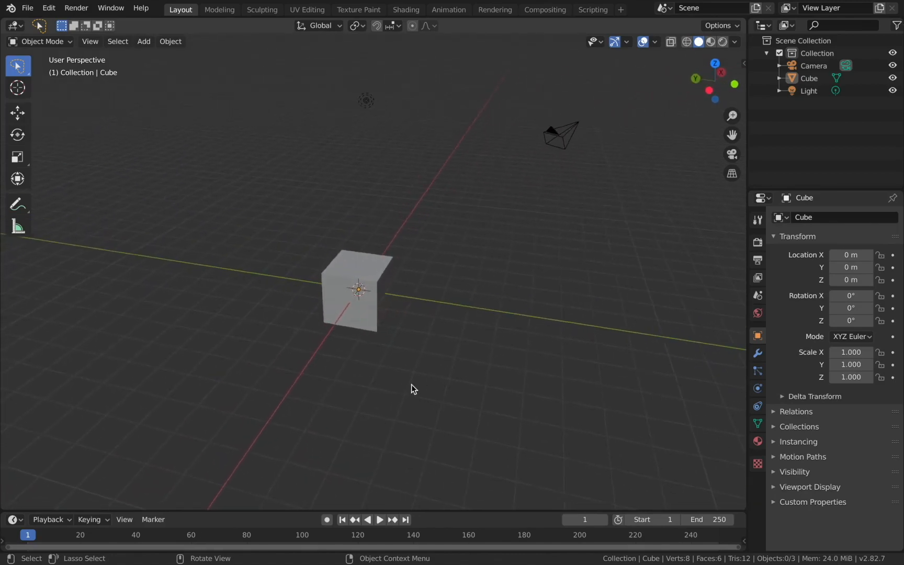
scroll(411, 384, "right", 10)
scroll(411, 384, "down", 8)
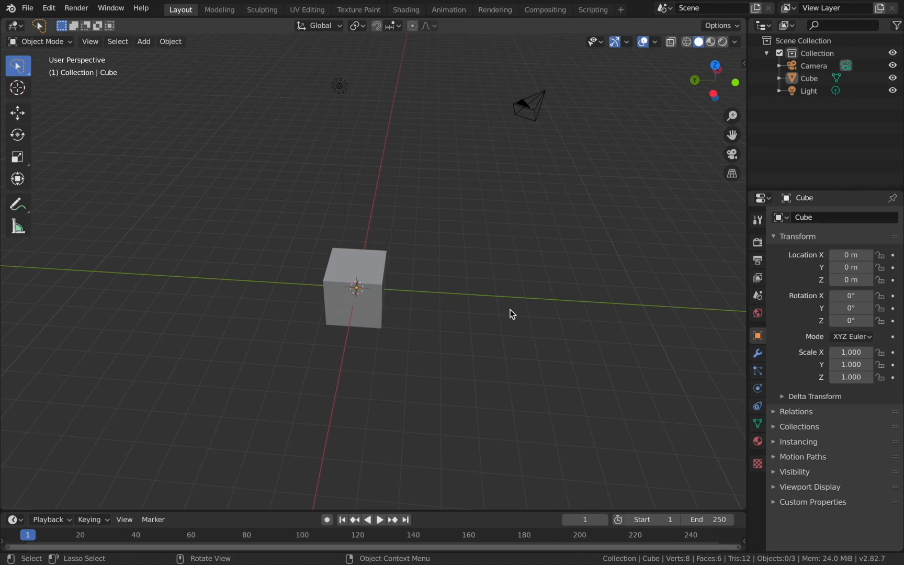
- Turn on the Z axis guide line in the viewport overlays
left_click(655, 41)
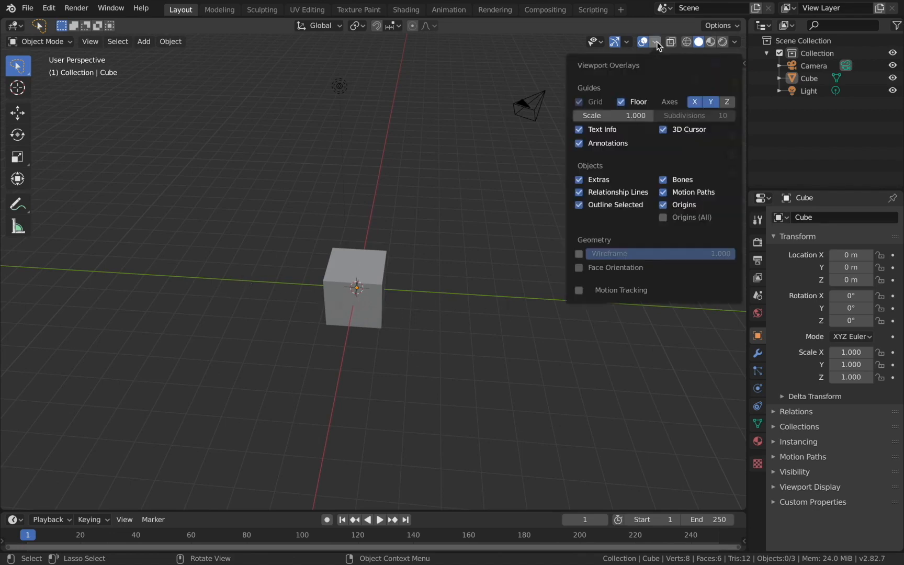
left_click(732, 106)
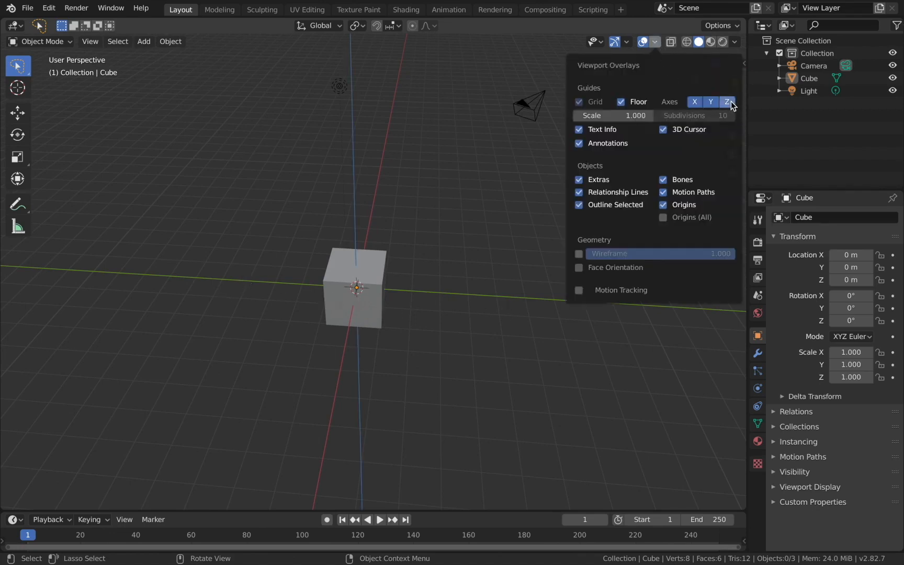
middle_click_drag(440, 161, 345, 39)
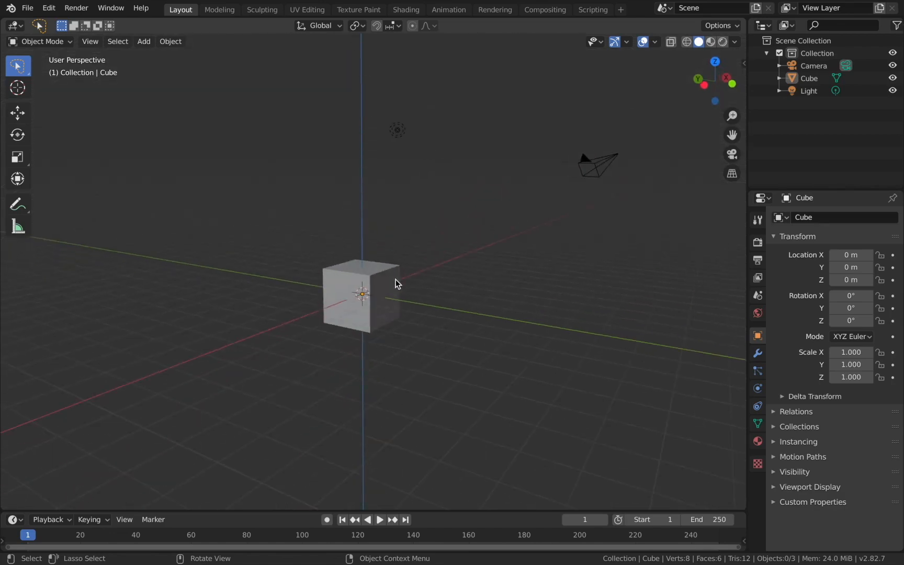
- Select the cube, the light and the camera one after another
left_click(373, 294)
middle_click_drag(373, 293, 373, 293)
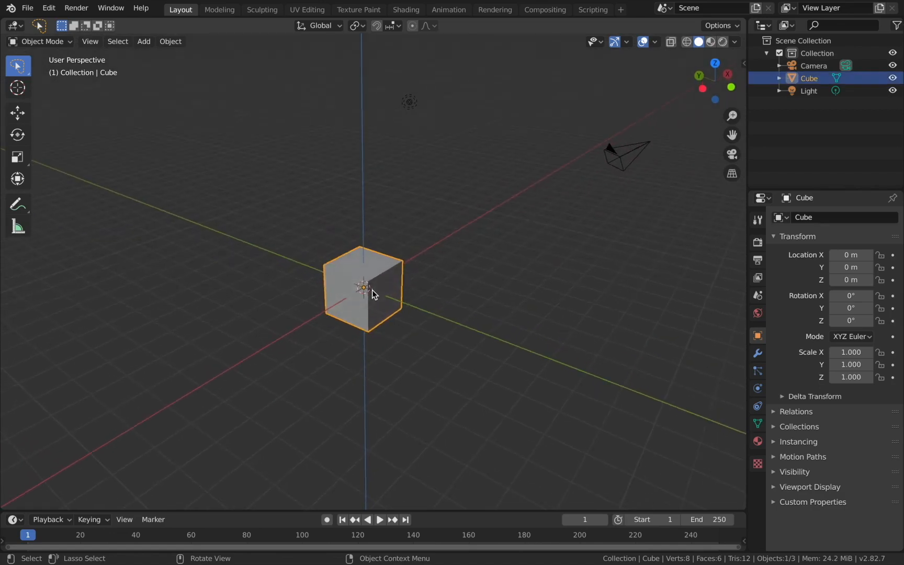
left_click(409, 103)
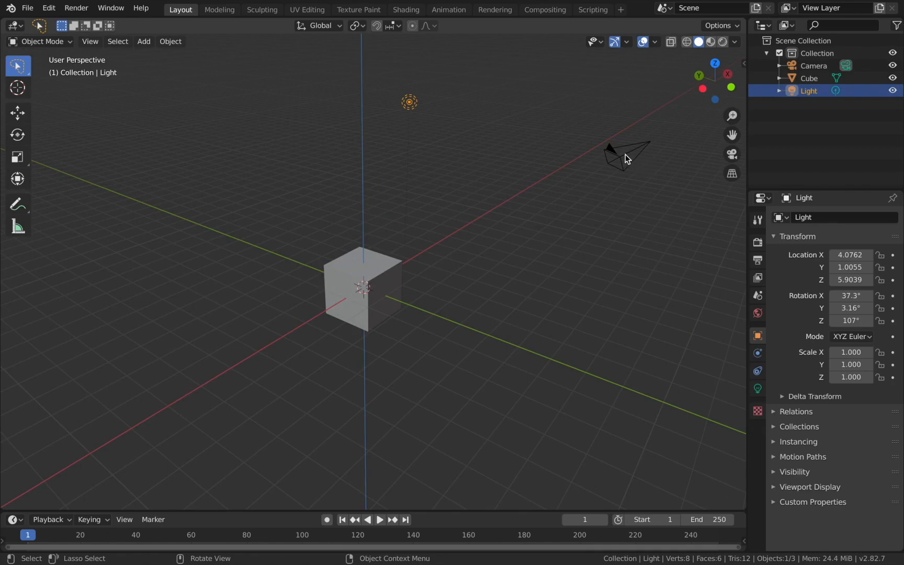
left_click(626, 155)
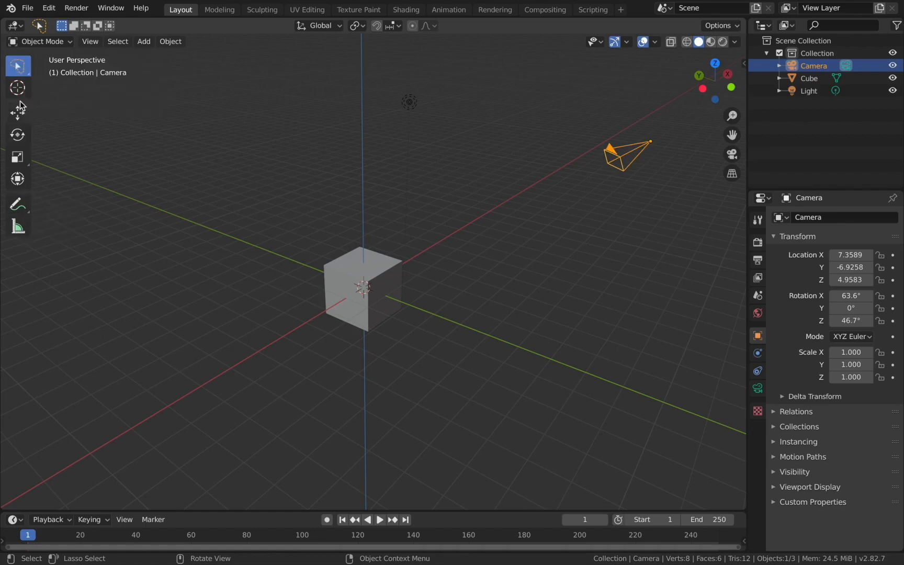
- Move the cube freely with the Tweak tool to about X 0.38, Y 0.09, Z 0.69 m
left_click(17, 72)
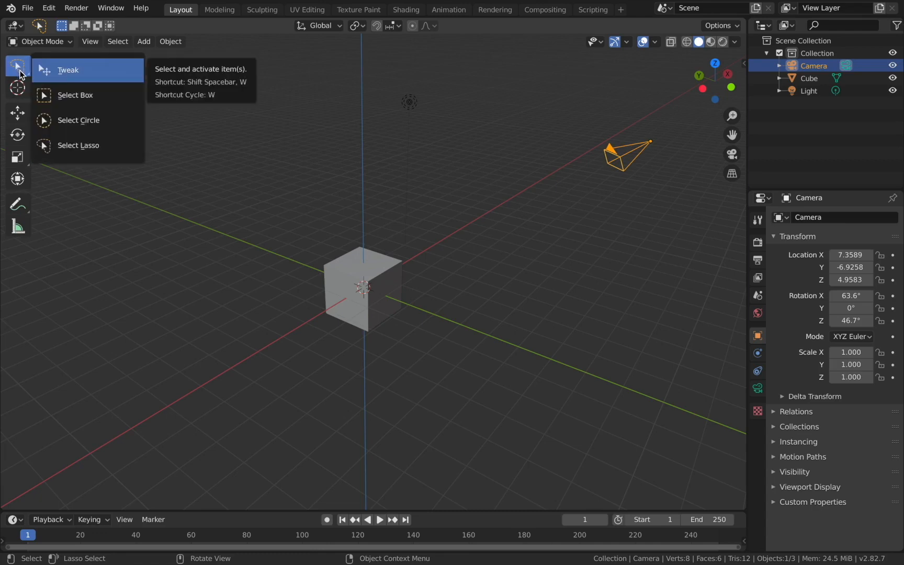
left_click(64, 75)
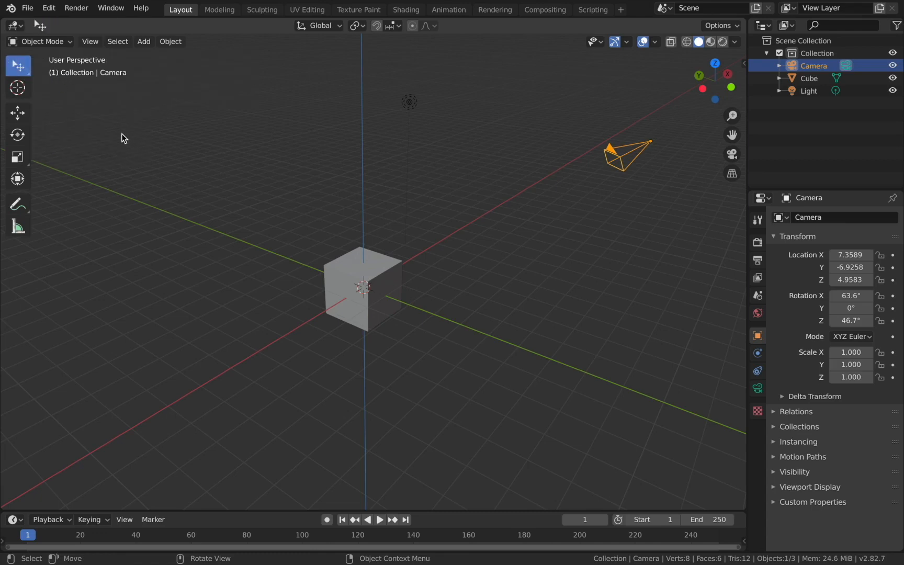
mouse_move(362, 286)
left_mouse_down()
mouse_move(348, 293)
mouse_move(355, 301)
mouse_move(374, 274)
mouse_move(404, 257)
mouse_move(369, 262)
mouse_move(366, 280)
left_mouse_up()
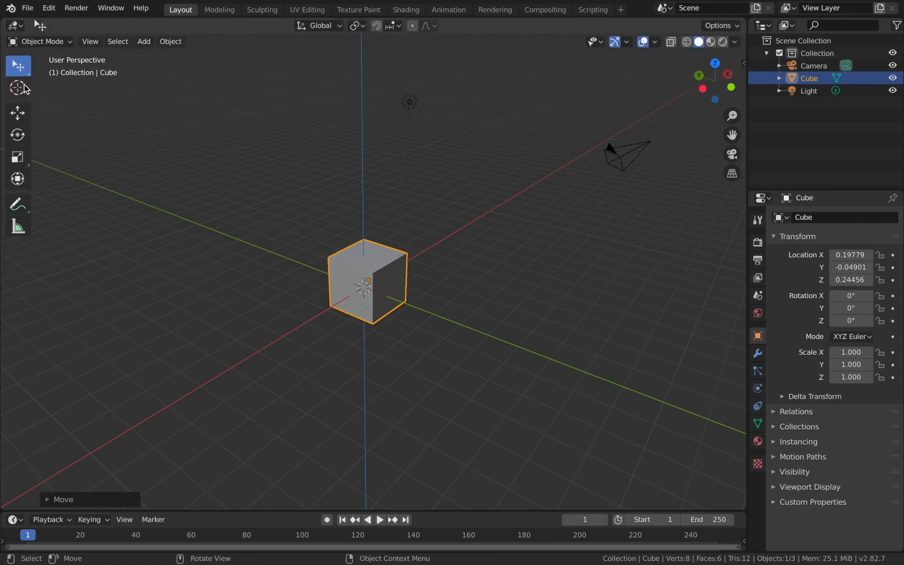
mouse_move(365, 261)
left_mouse_down()
mouse_move(344, 255)
mouse_move(366, 259)
left_mouse_up()
key("x")
mouse_move(390, 275)
left_mouse_down()
mouse_move(352, 303)
mouse_move(383, 268)
left_mouse_up()
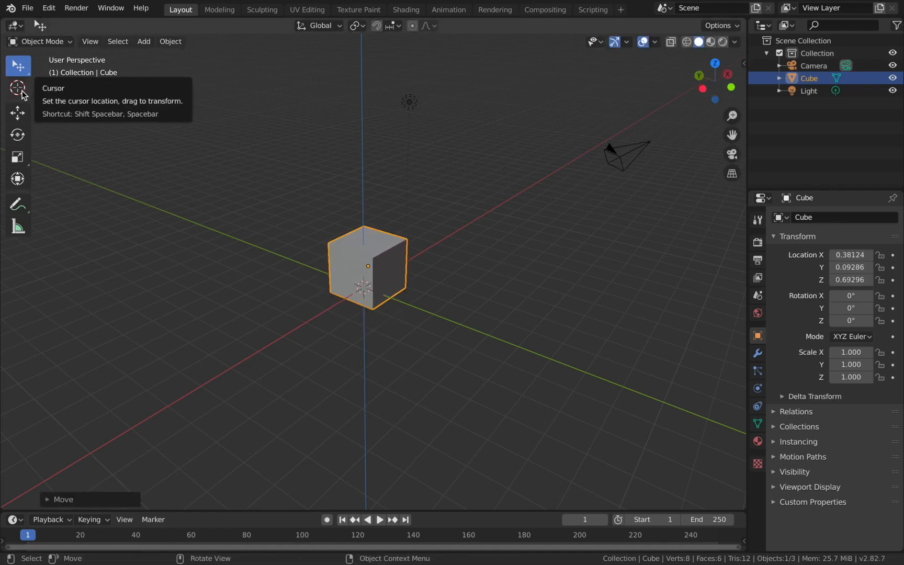
- Select the cube, light and camera together with the Select Box tool
left_click(18, 66)
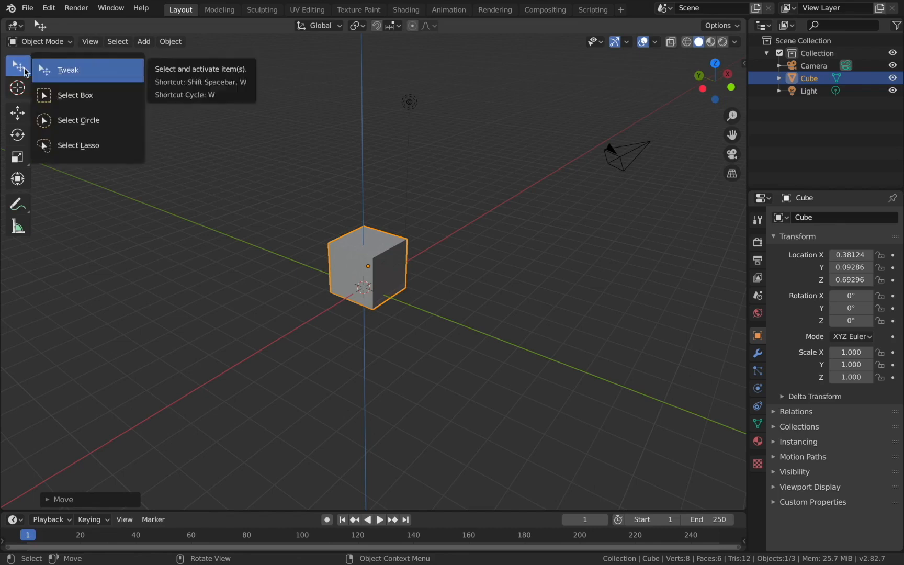
left_click(57, 106)
scroll(486, 325, "left", 10)
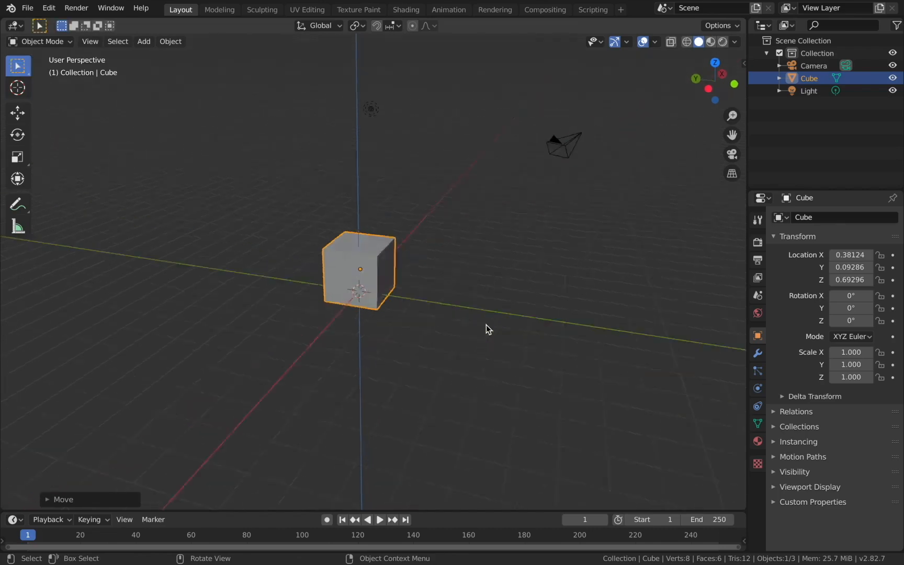
left_click_drag(223, 103, 233, 108)
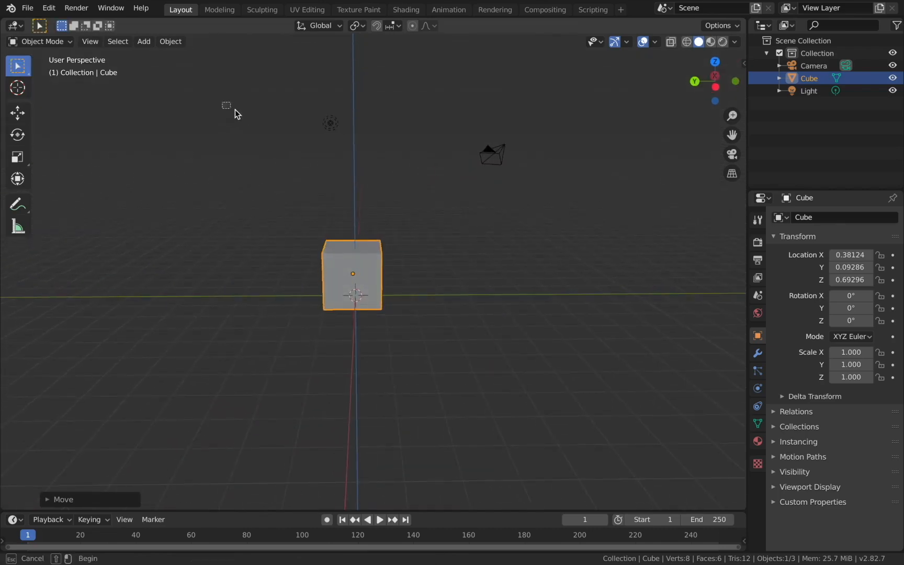
left_click_drag(291, 148, 565, 316)
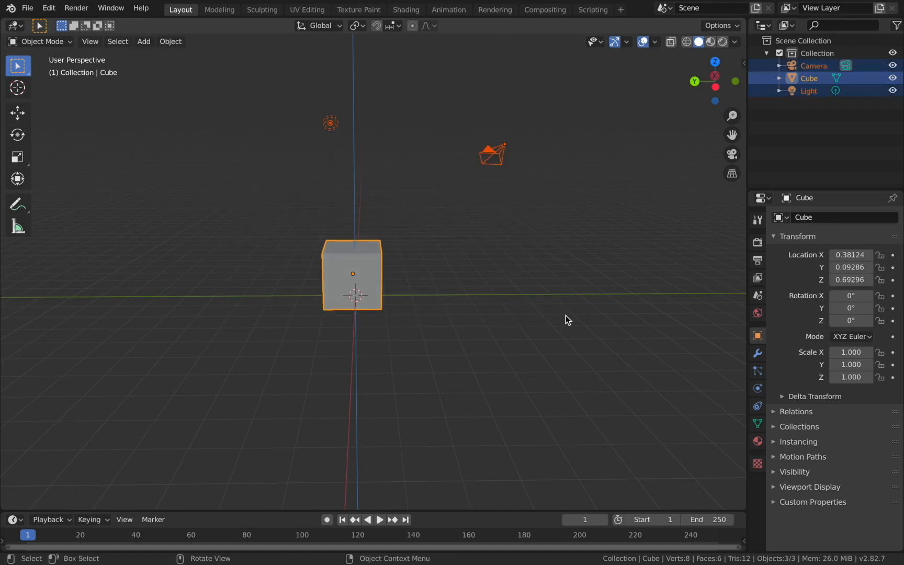
- Pick the cube, the light and the camera individually with the Select Circle tool
left_click_drag(17, 66, 99, 133)
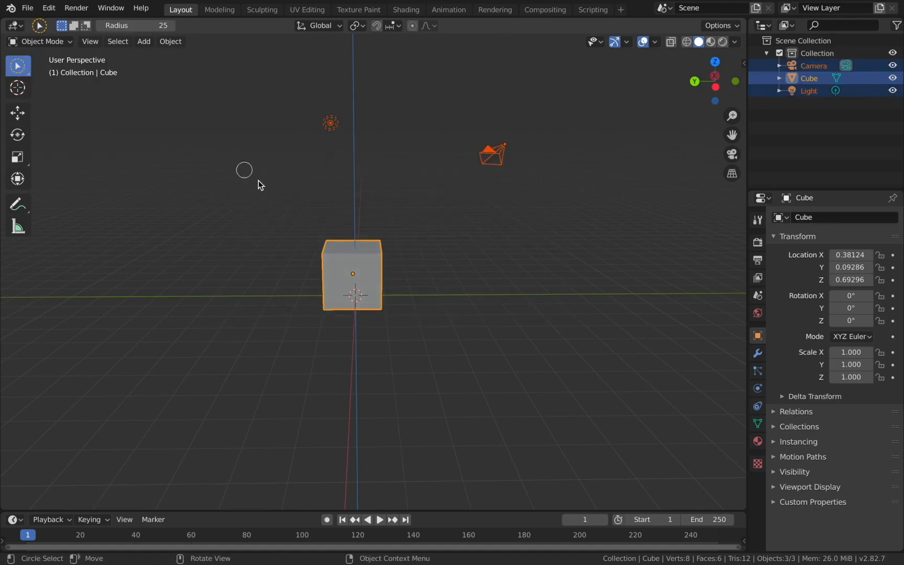
left_click_drag(354, 273, 357, 246)
left_click_drag(330, 123, 330, 123)
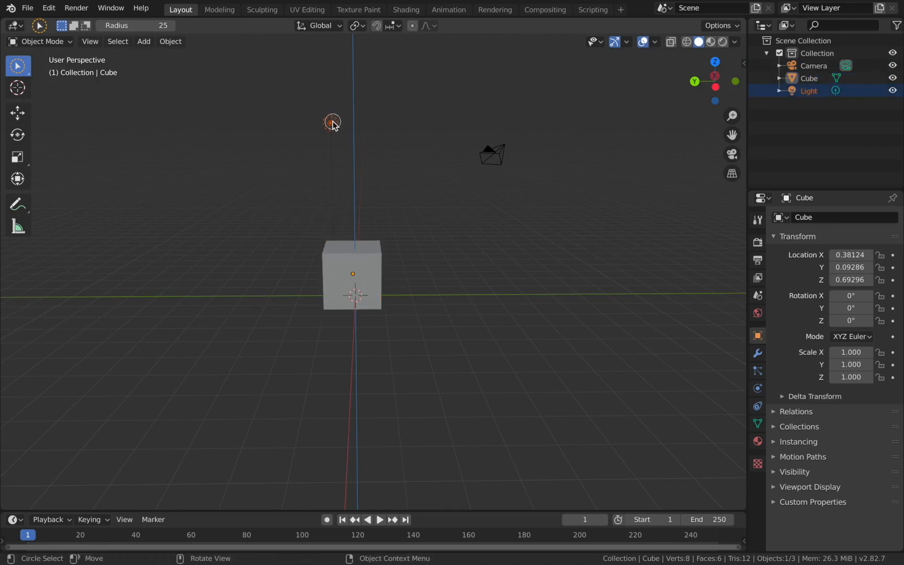
left_click_drag(502, 158, 495, 155)
- Select only the light and the camera with the Select Lasso tool
left_click_drag(18, 65, 77, 150)
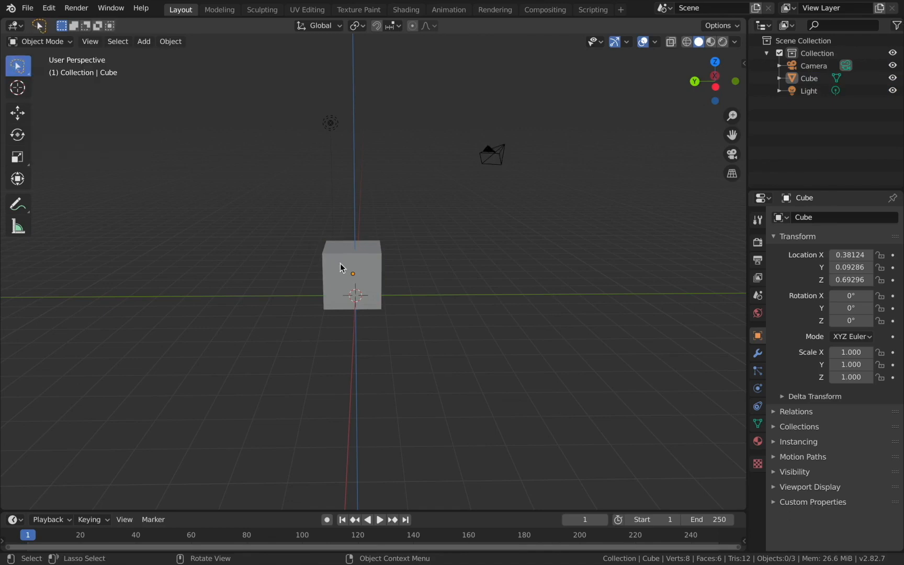
mouse_move(252, 99)
left_mouse_down()
mouse_move(300, 186)
mouse_move(285, 315)
mouse_move(511, 353)
mouse_move(610, 194)
mouse_move(424, 99)
mouse_move(329, 97)
mouse_move(326, 137)
mouse_move(416, 175)
mouse_move(571, 163)
mouse_move(321, 87)
left_mouse_up()
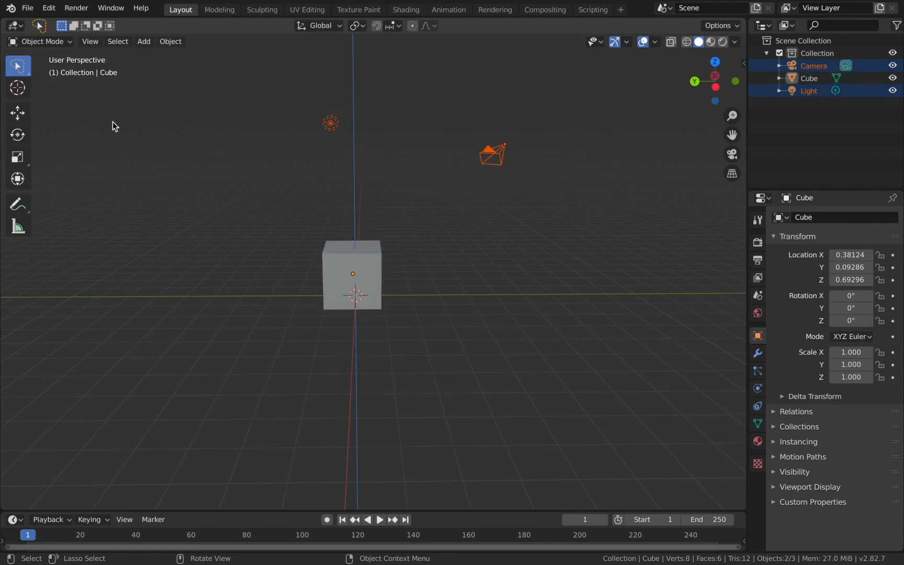
- Activate the Cursor tool and place the 3D cursor in the empty space beside the cube
left_click(22, 89)
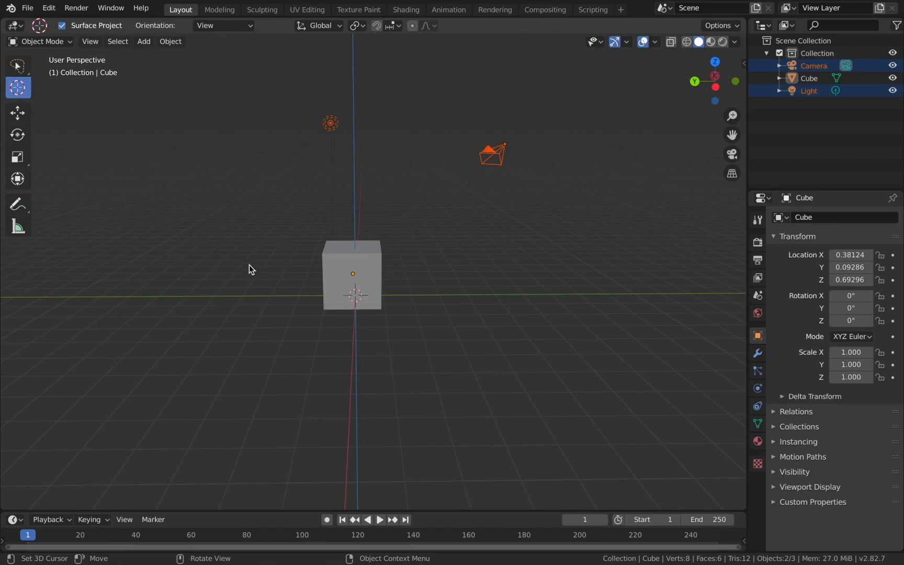
left_click(225, 261)
middle_click_drag(247, 290, 297, 367)
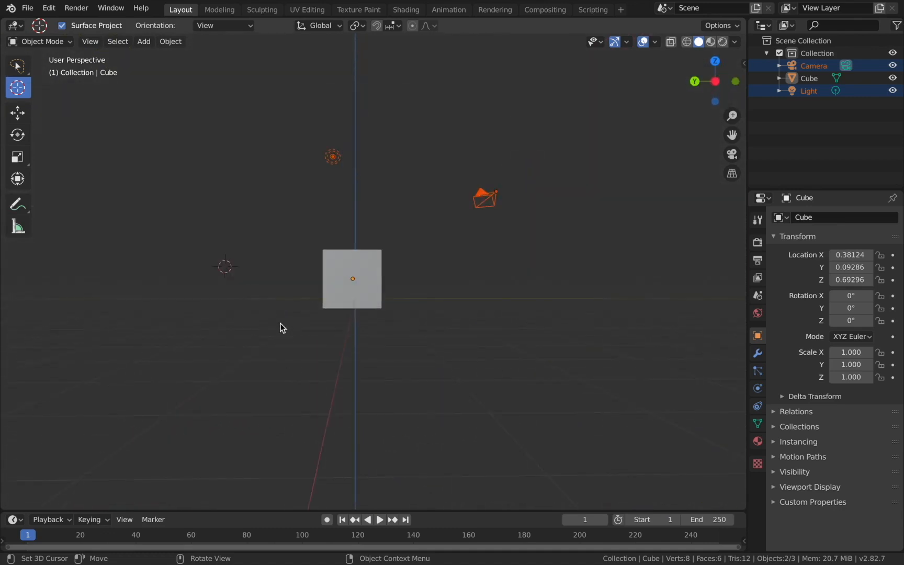
- Snap the 3D cursor to the world origin
key("shift")
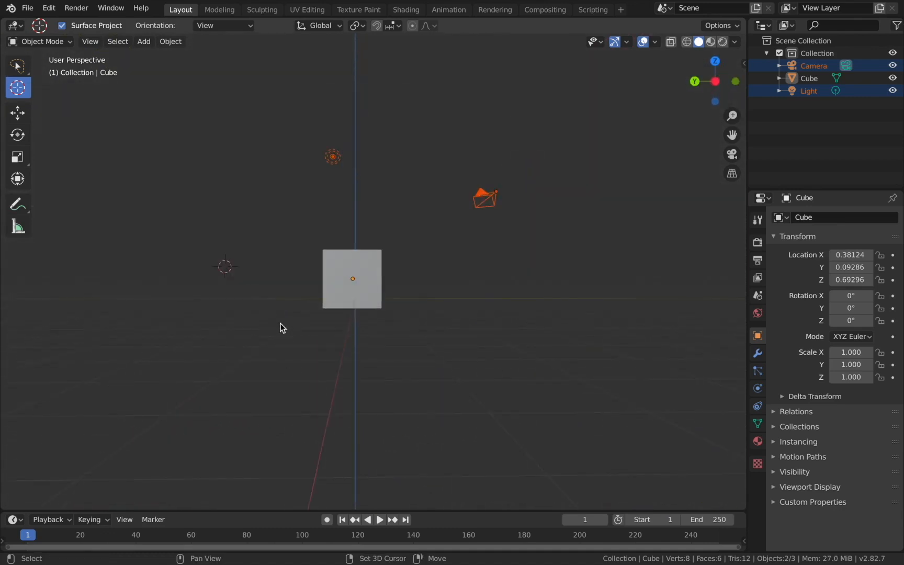
key("shift+s")
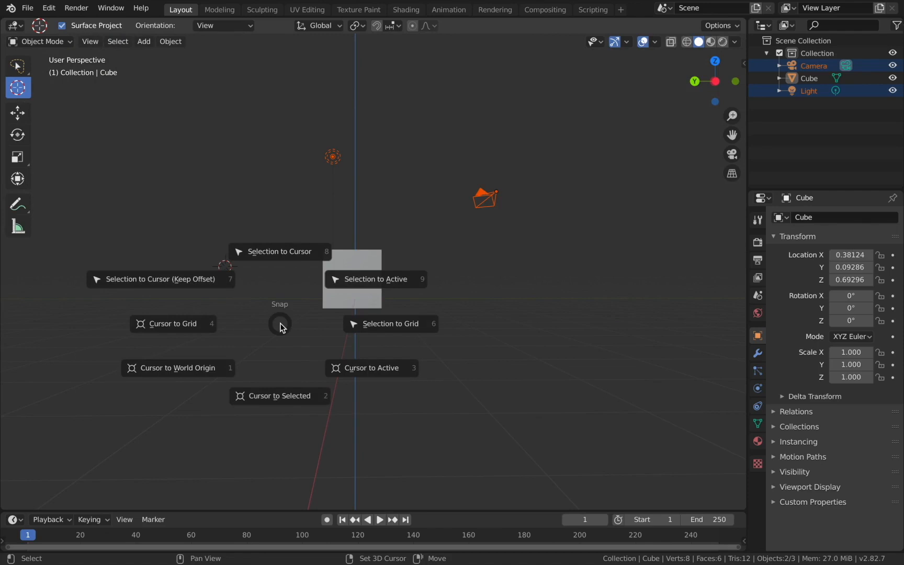
key("Escape")
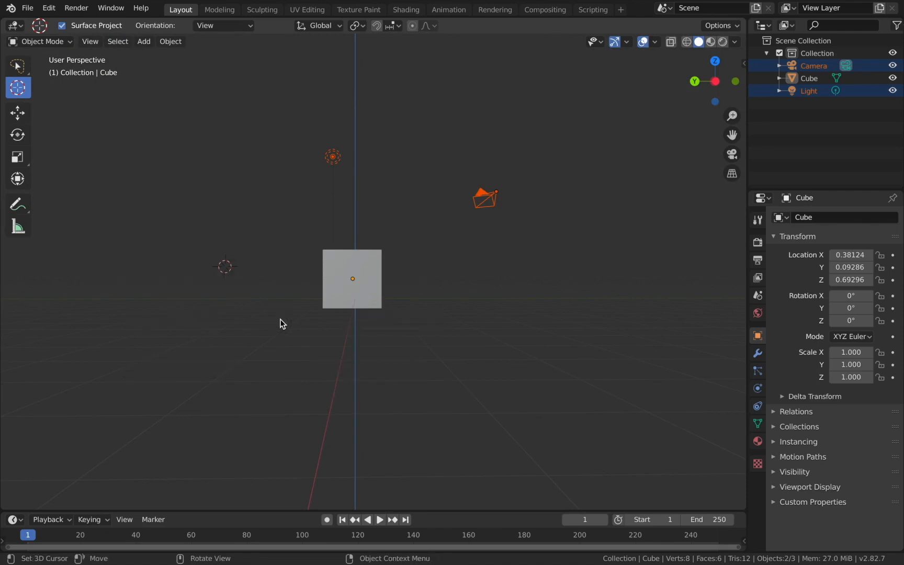
key("shift+s")
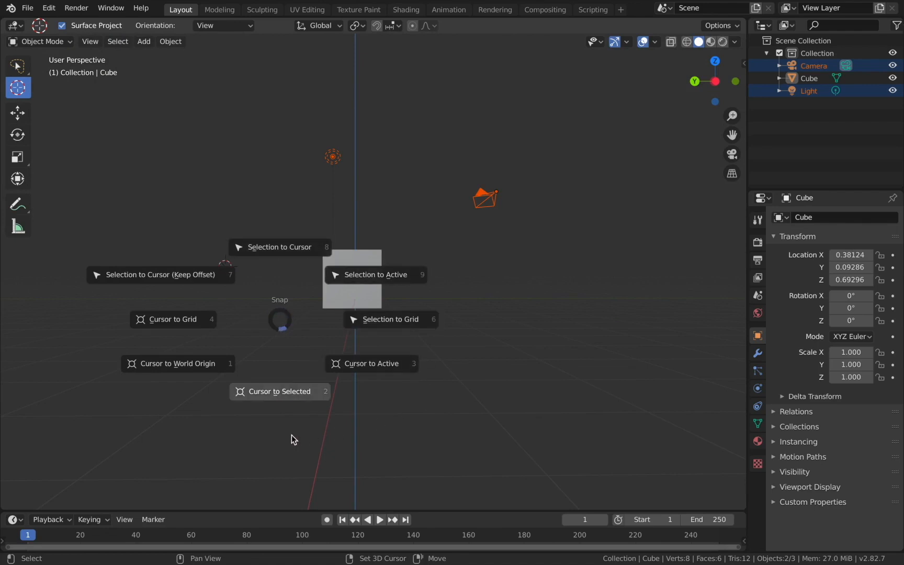
left_click(221, 362)
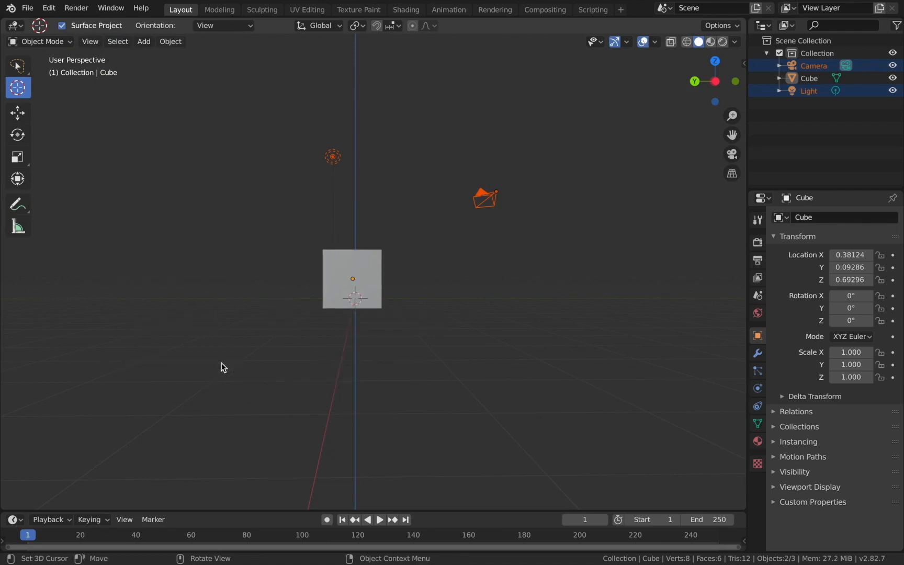
- Place the 3D cursor in empty space in front of the cube, away from the axes
middle_click_drag(221, 362, 517, 252)
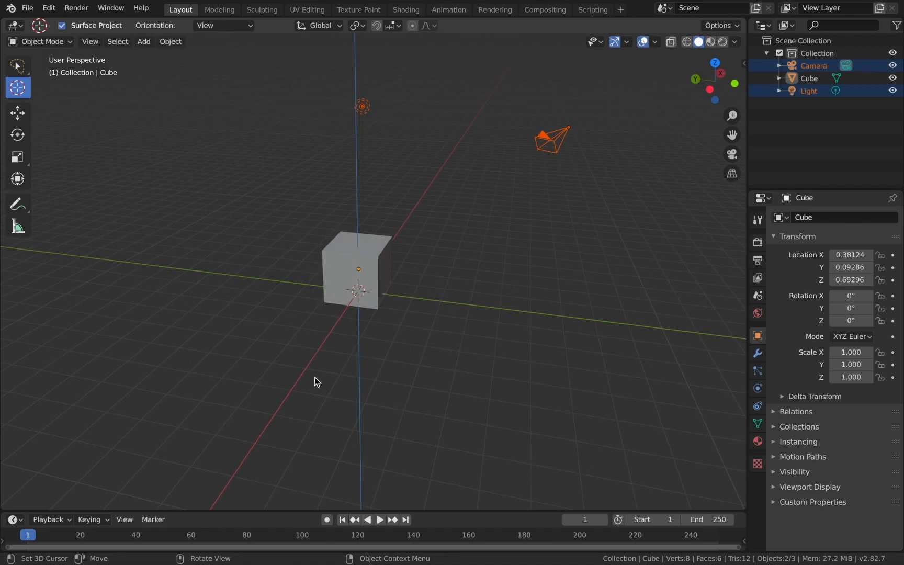
key("shift+s")
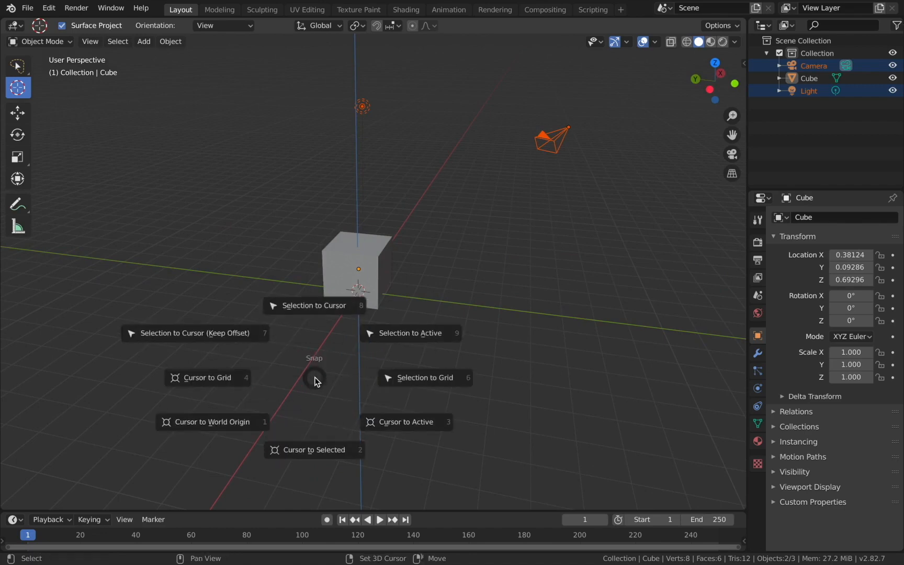
left_click(223, 383)
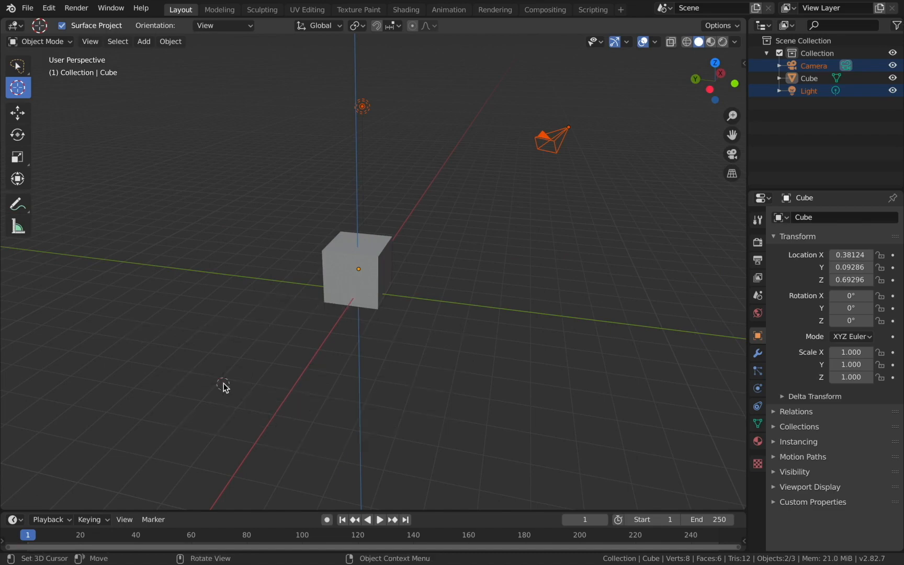
- Snap the 3D cursor to the nearest grid point
middle_click_drag(223, 383, 520, 332)
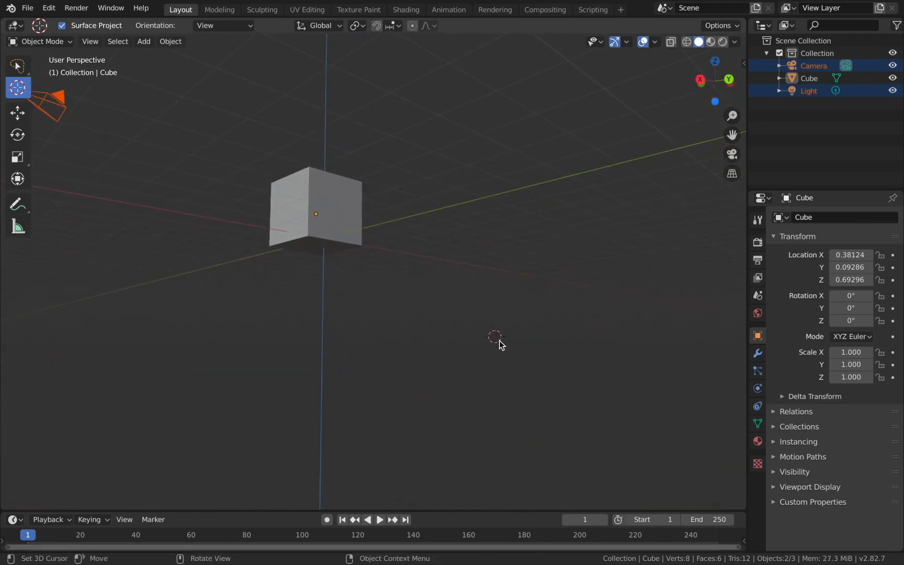
key("shift+s")
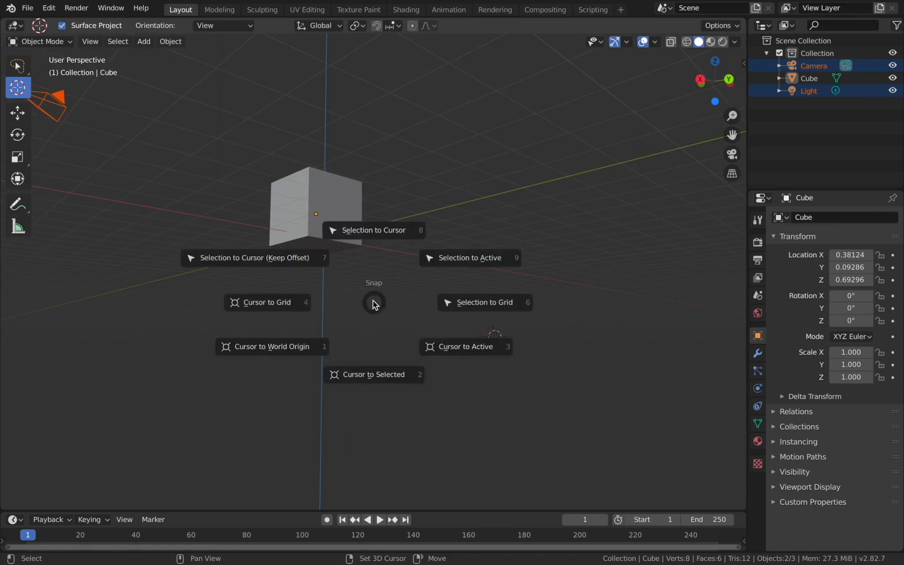
left_click(299, 305)
- Snap the selected light and camera to the 3D cursor while keeping their offset
key("shift+s")
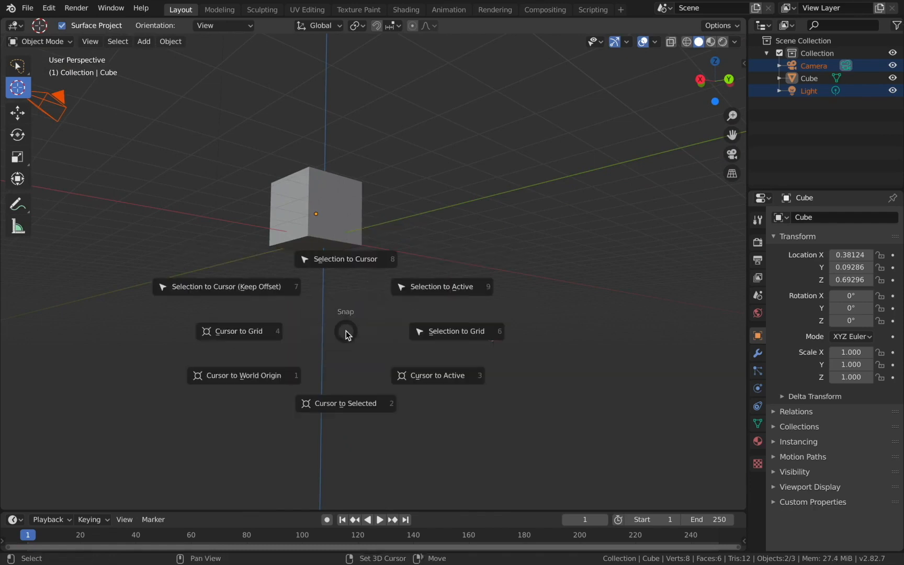
left_click(294, 290)
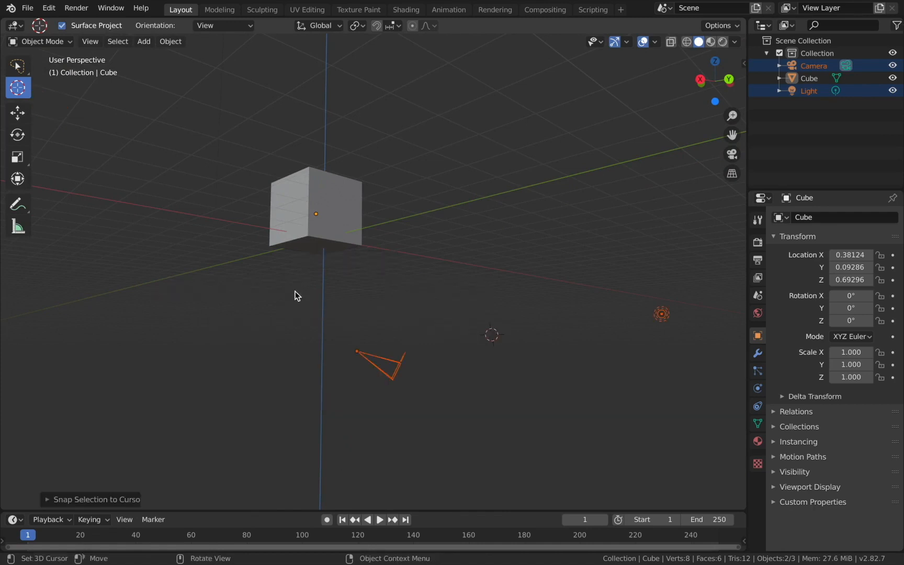
- Place the 3D cursor in empty space beside the cube and snap it to the active cube
scroll(182, 207, "down", 3)
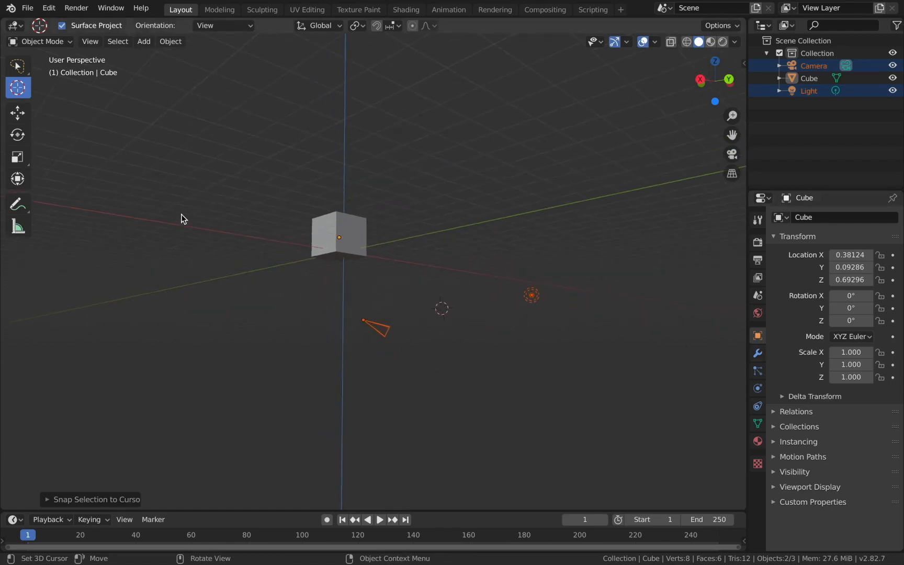
scroll(180, 214, "right", 5)
left_click(381, 330)
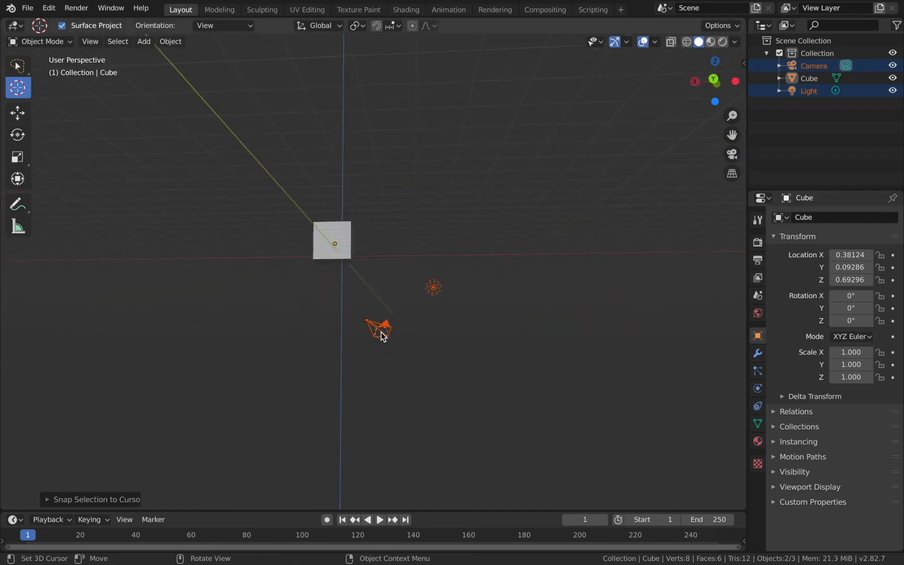
left_click(30, 296)
left_click(158, 253)
key("shift+s")
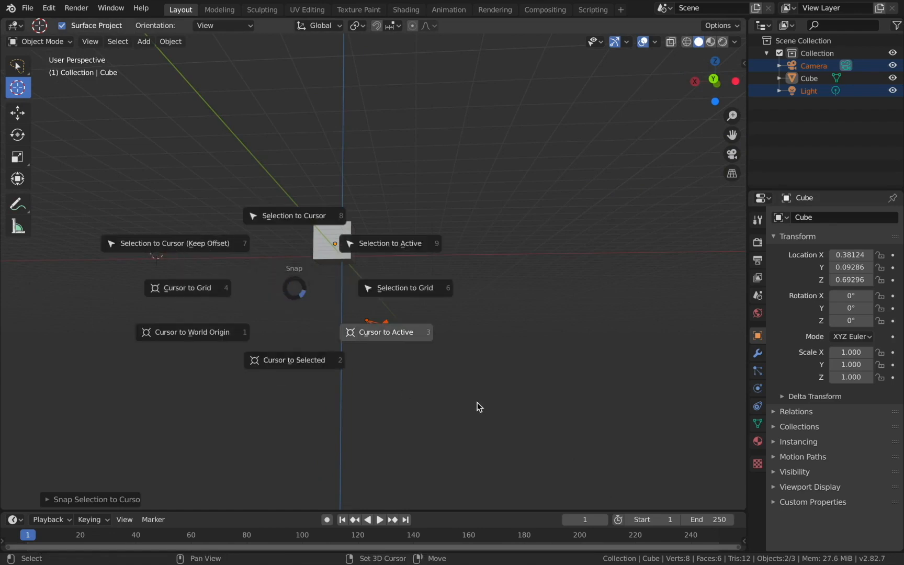
left_click(352, 327)
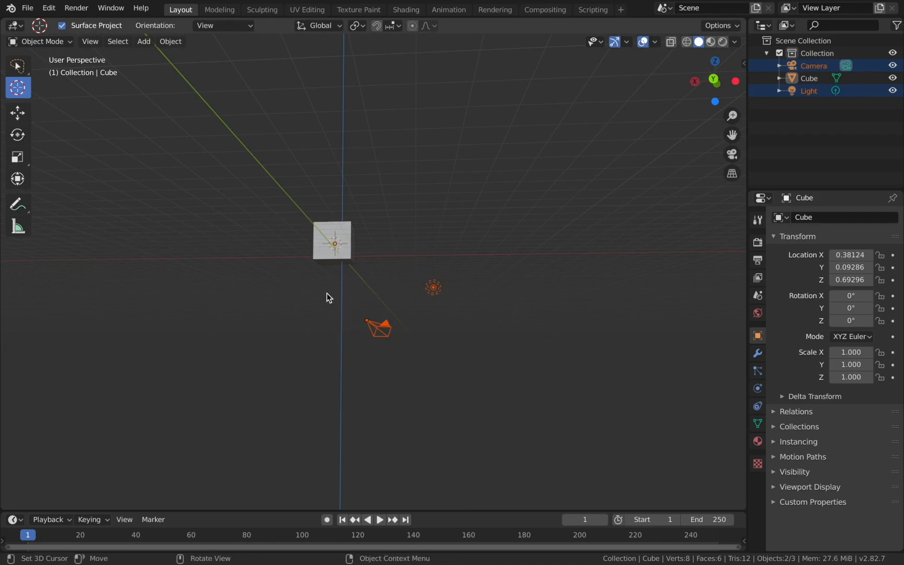
- Place the 3D cursor away from the cube and snap the selected camera and light to it, keeping their offset
left_click(209, 271)
key("shift+s")
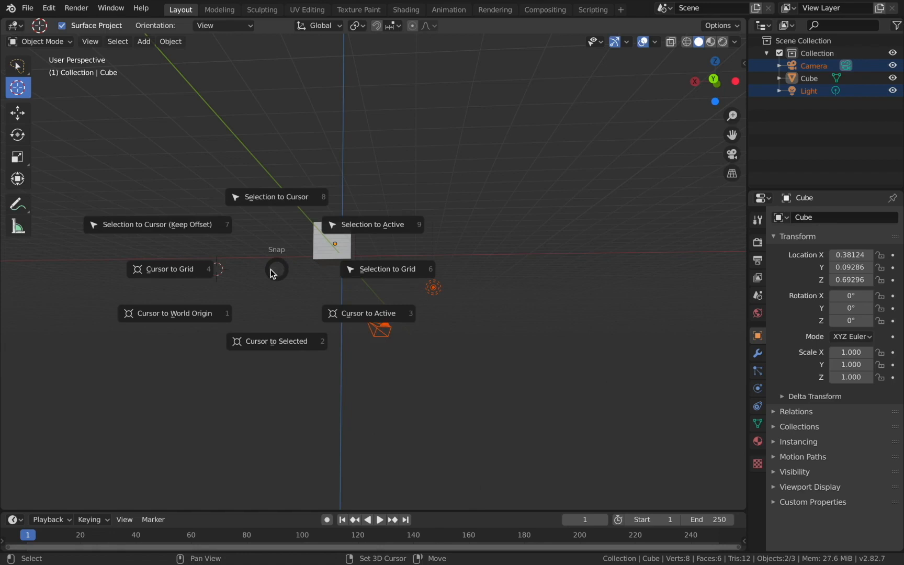
left_click(190, 224)
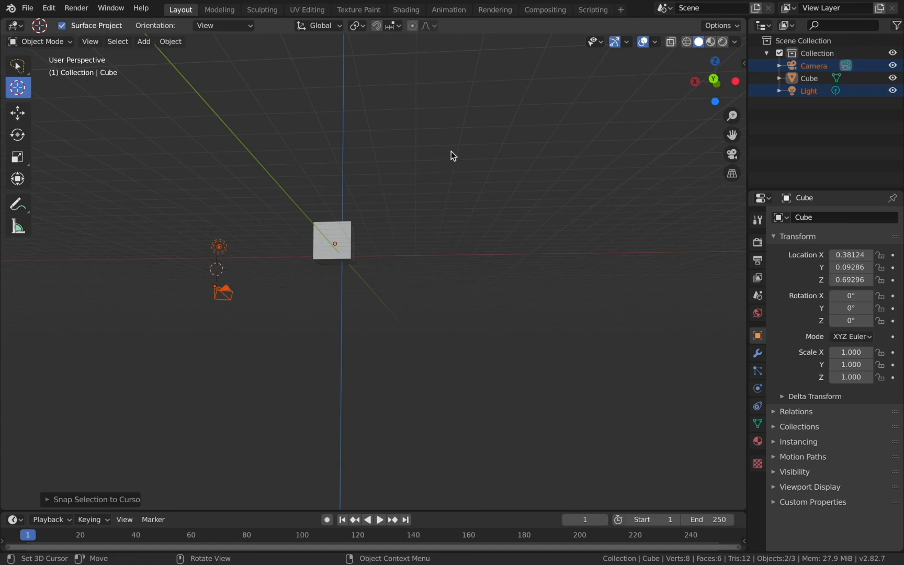
- Snap the selected camera and light to the active cube, and snap them to the nearest grid point
key("shift+s")
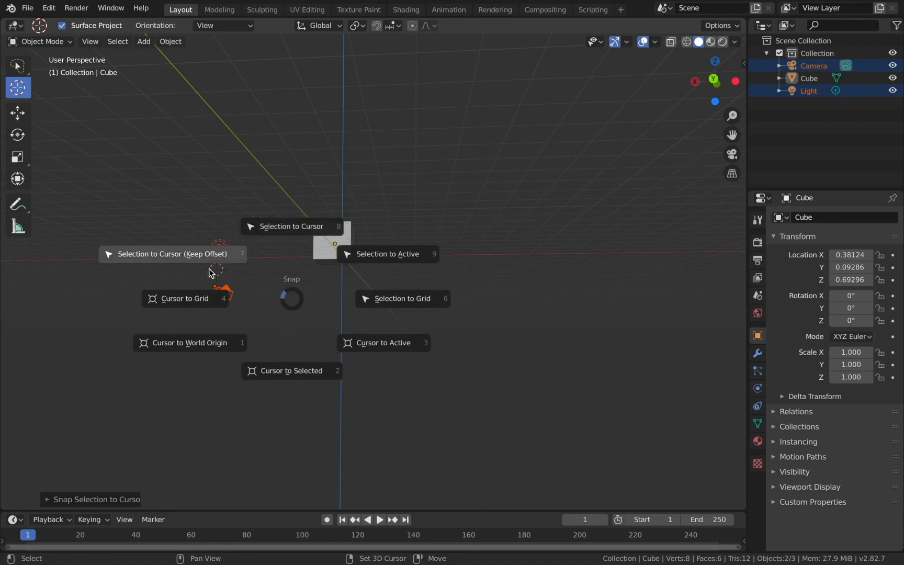
left_click(375, 245)
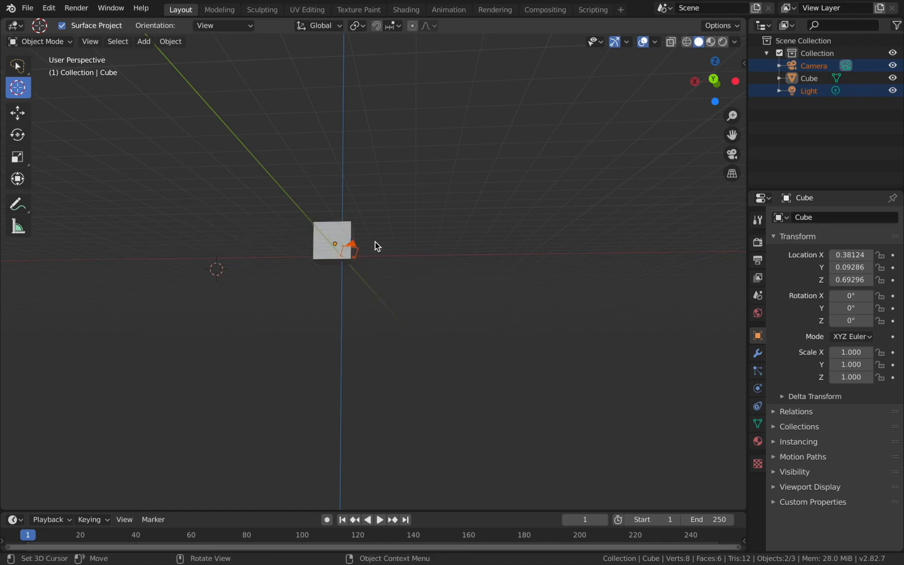
scroll(375, 241, "up", 10)
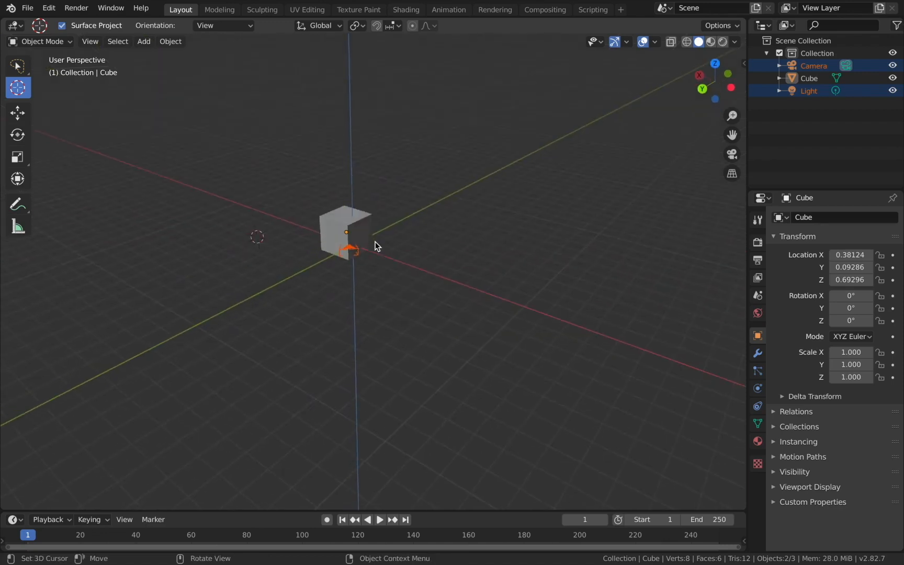
key("shift+s")
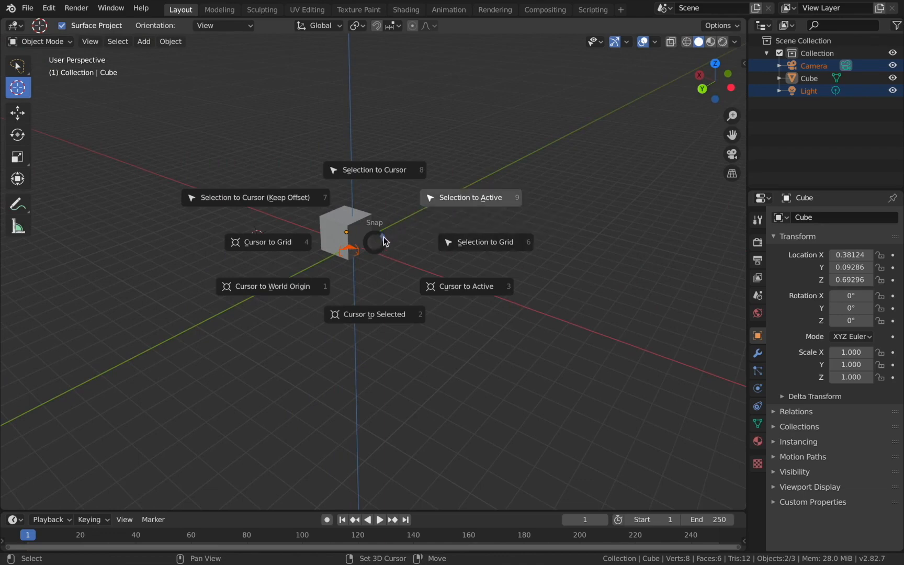
left_click(454, 242)
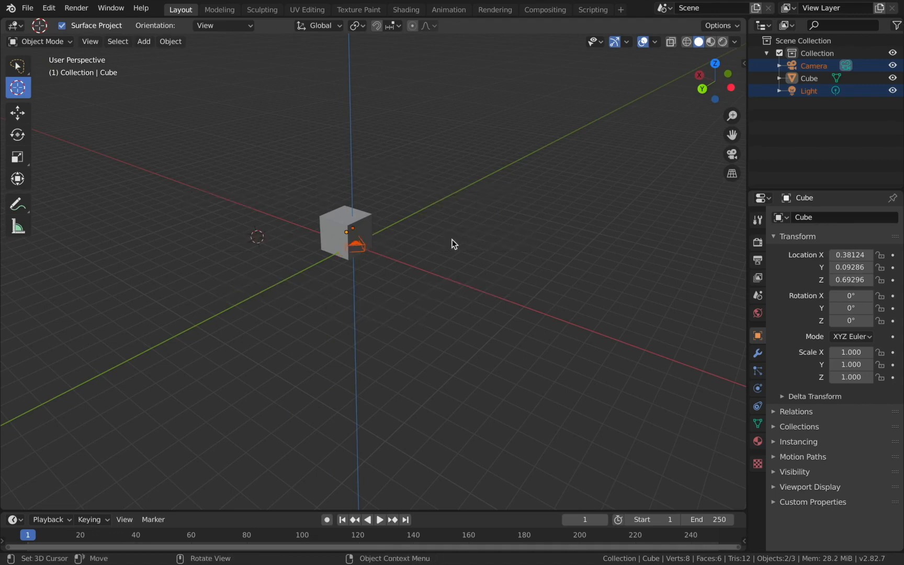
scroll(452, 239, "right", 10)
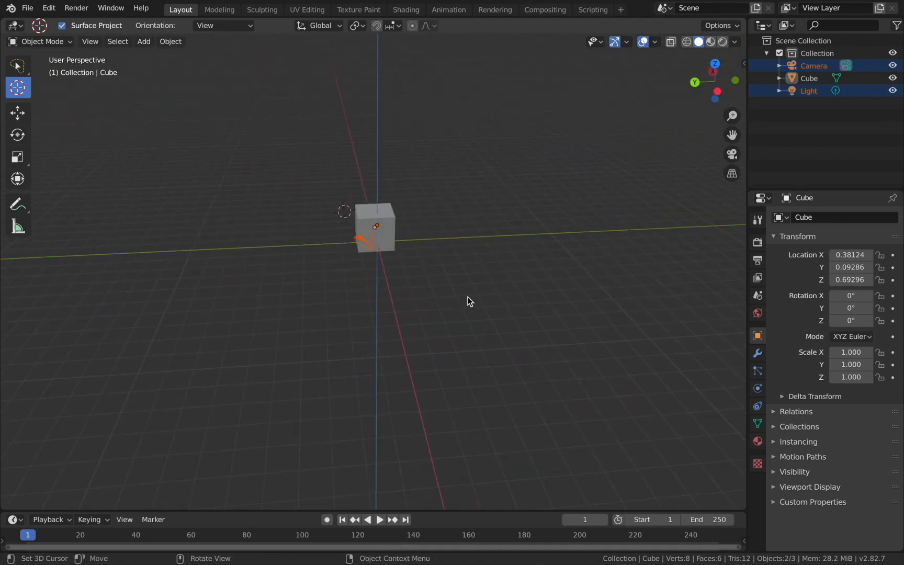
scroll(467, 299, "left", 5)
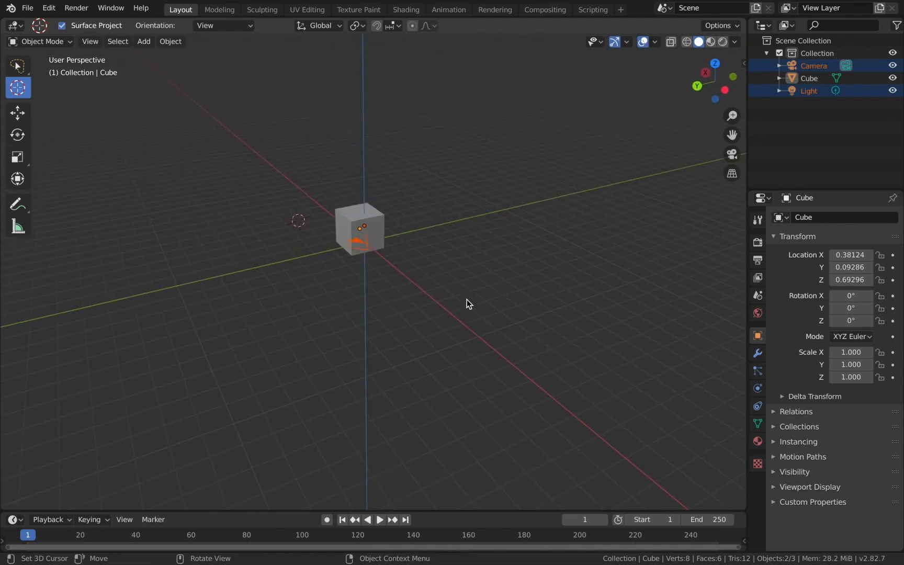
- Switch to the Tweak selection tool and move the camera out of the cube to about X 4.03, Y 7.45, Z 1 m
left_click(19, 66)
left_click(68, 78)
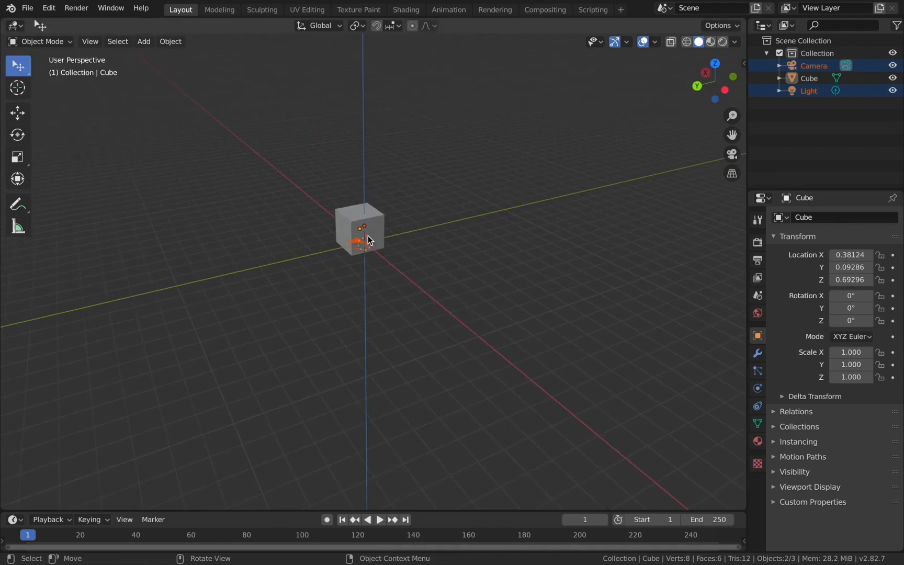
left_click_drag(359, 242, 272, 248)
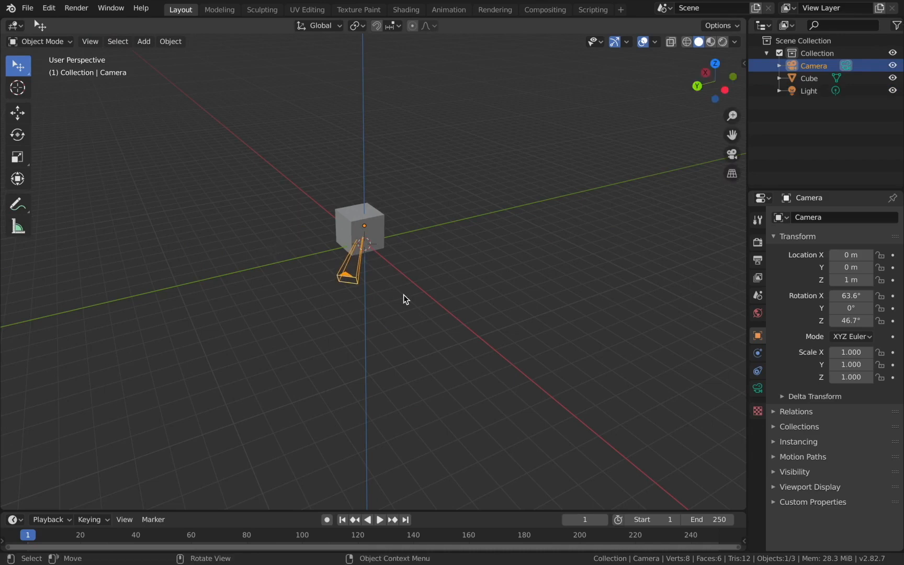
key("ctrl+z")
left_click_drag(368, 241, 205, 238)
- Move the cube to about X -3.29, Y -7.37, Z 1.27 and the light to about X 2.24, Y 1.12, Z 3.60
left_click_drag(354, 237, 505, 216)
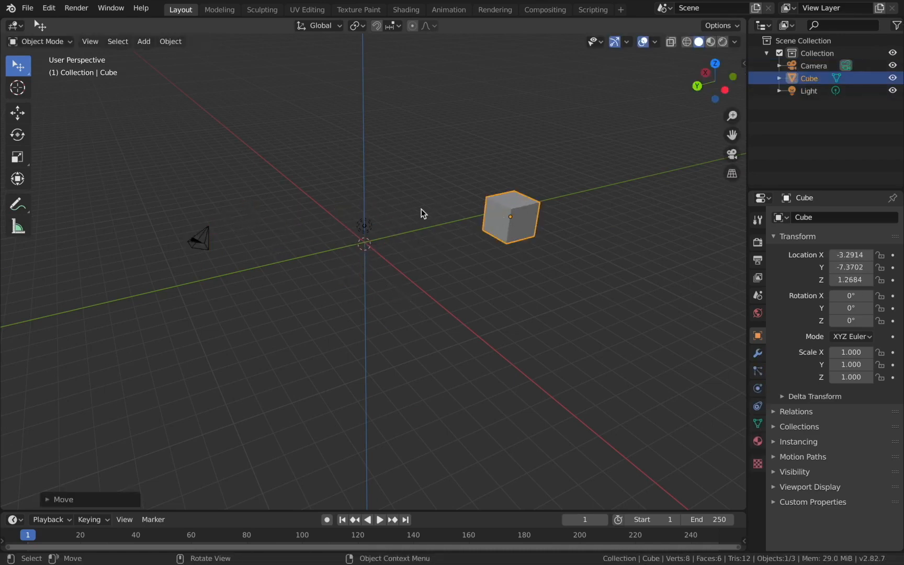
left_click_drag(369, 233, 327, 171)
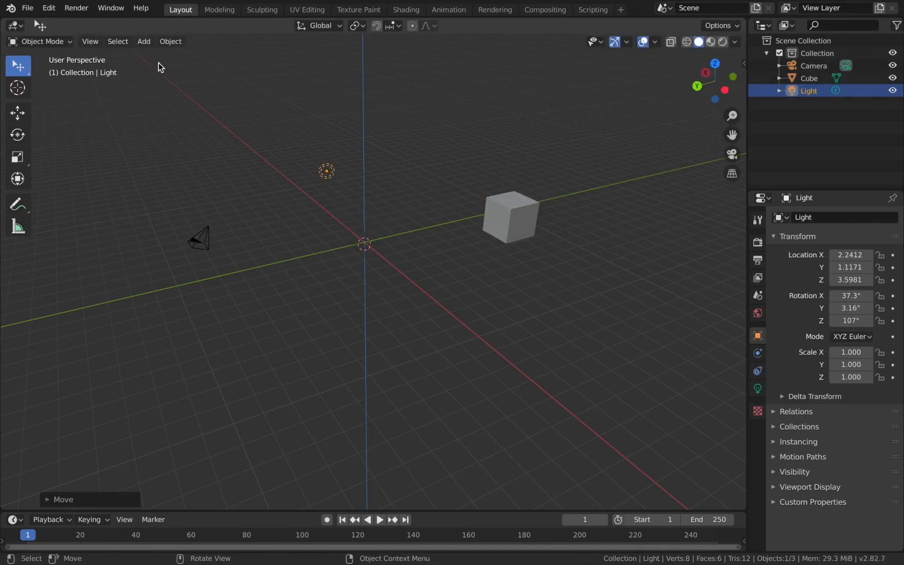
- Activate the Cursor tool, place the 3D cursor in empty space and snap it to the world origin
left_click(23, 91)
left_click(323, 341)
middle_click_drag(321, 340, 351, 218)
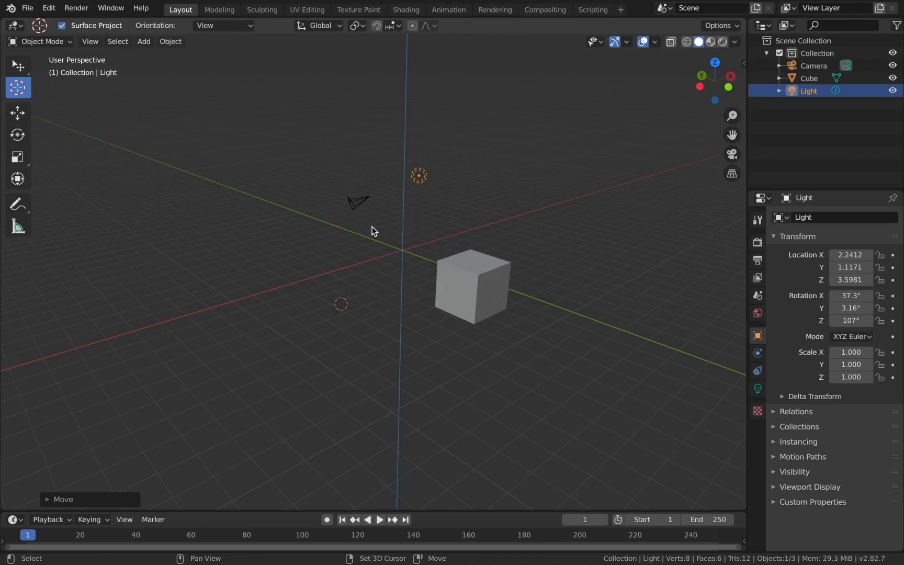
key("shift+s")
left_click(305, 270)
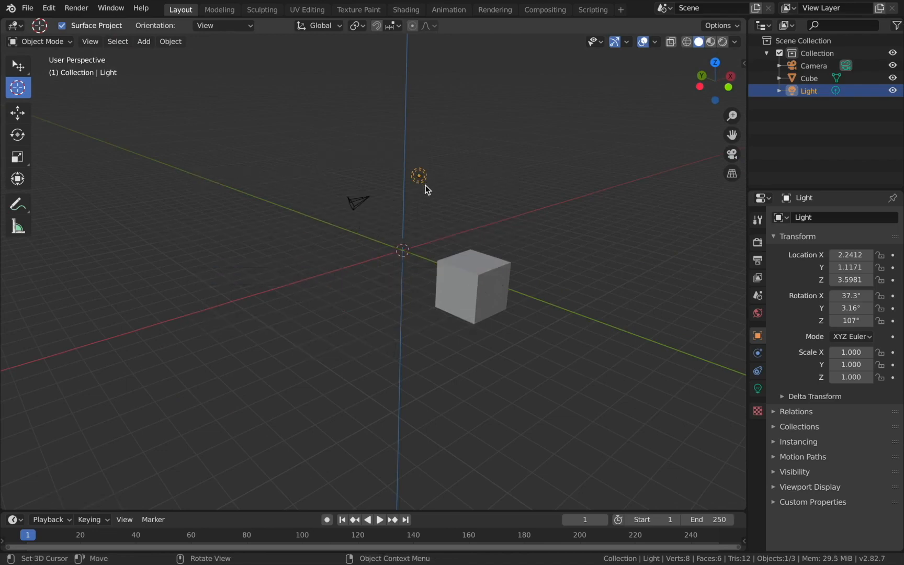
- Place the 3D cursor away from the origin near the red X axis and snap it to the nearest grid point
key("shift+s")
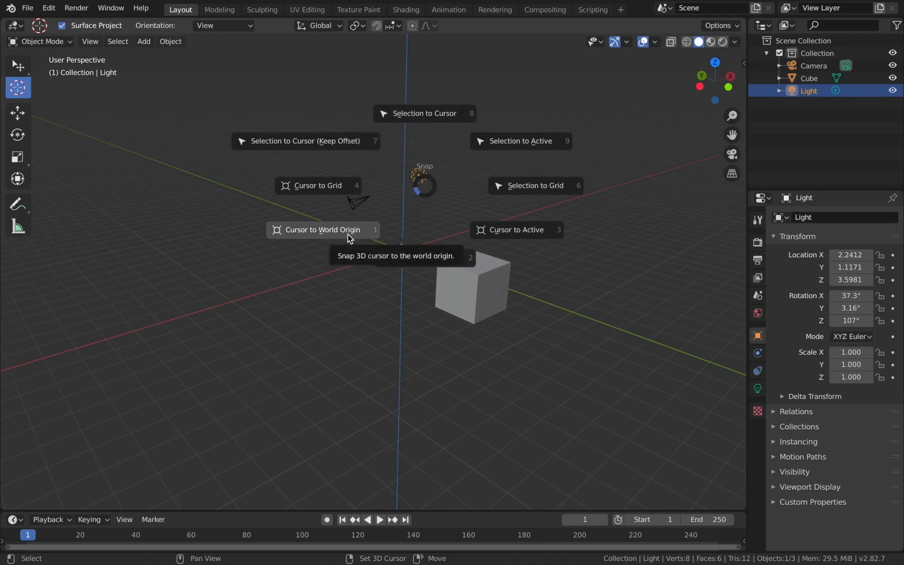
left_click(331, 190)
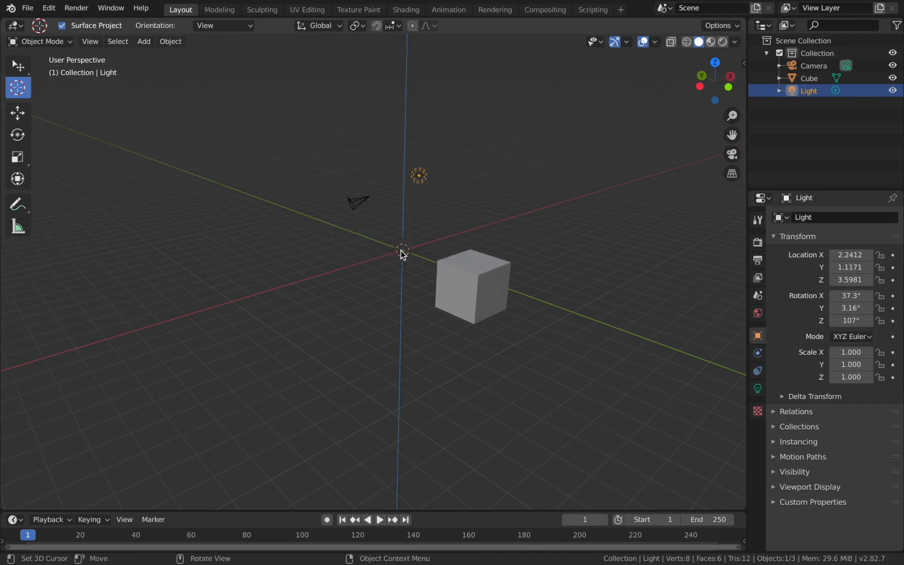
key("shift+s")
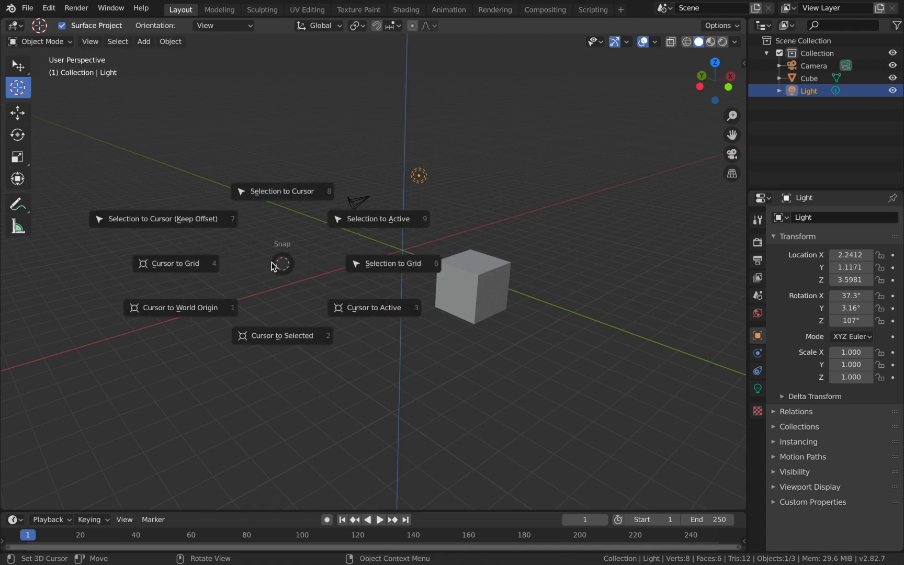
left_click(207, 266)
- Snap the 3D cursor back to the world origin
key("shift+s")
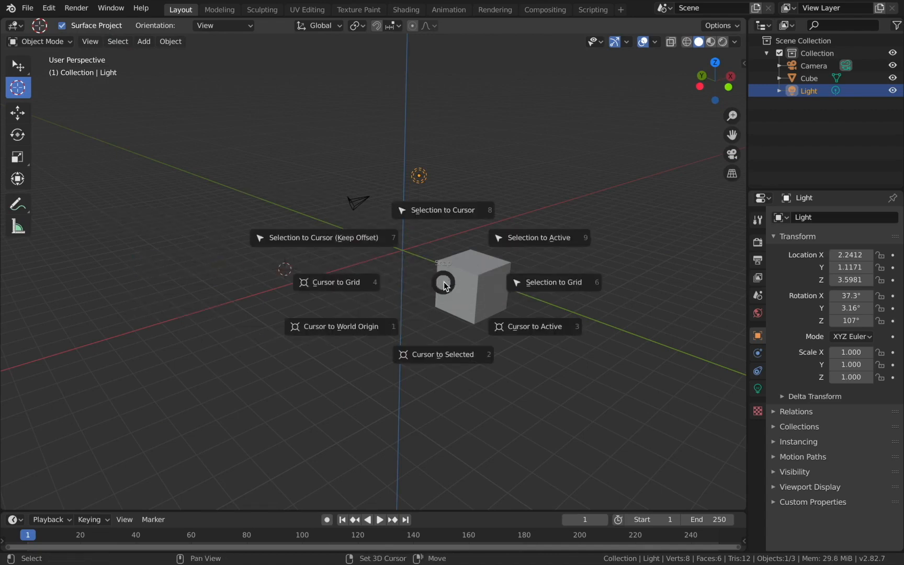
left_click(382, 330)
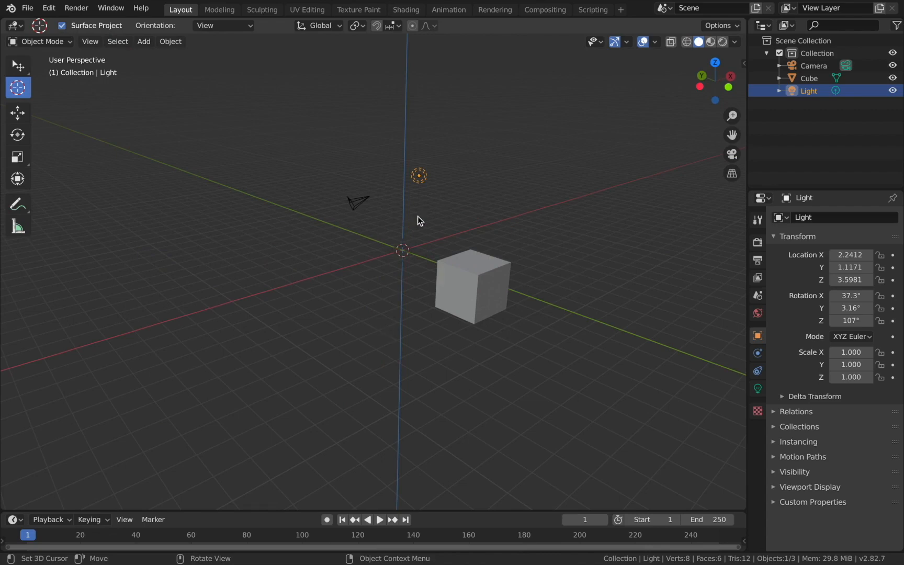
left_click(420, 177)
key("shift+s")
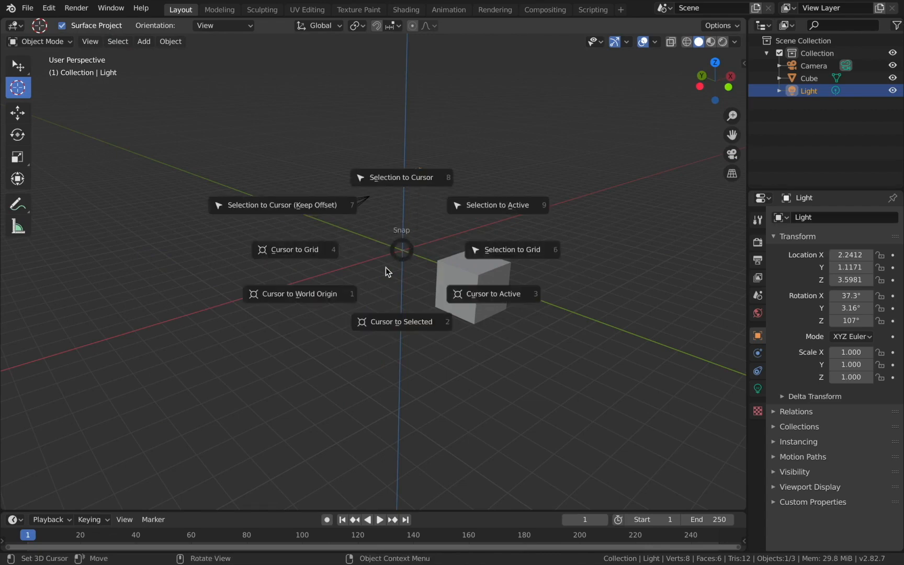
left_click(341, 294)
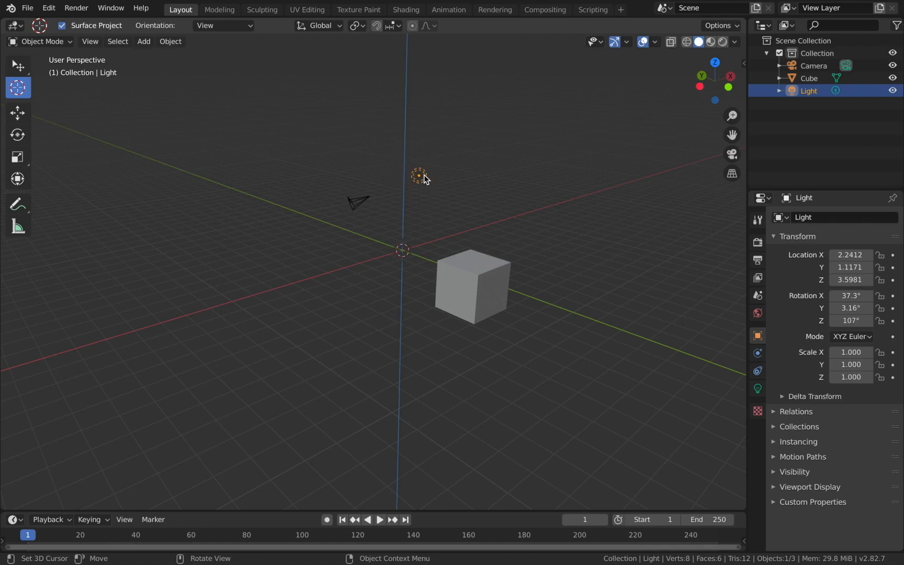
- Snap the selected light to the 3D cursor with offset kept, and move it away to about X -3.81, Y 3.39, Z 0.19
key("shift+s")
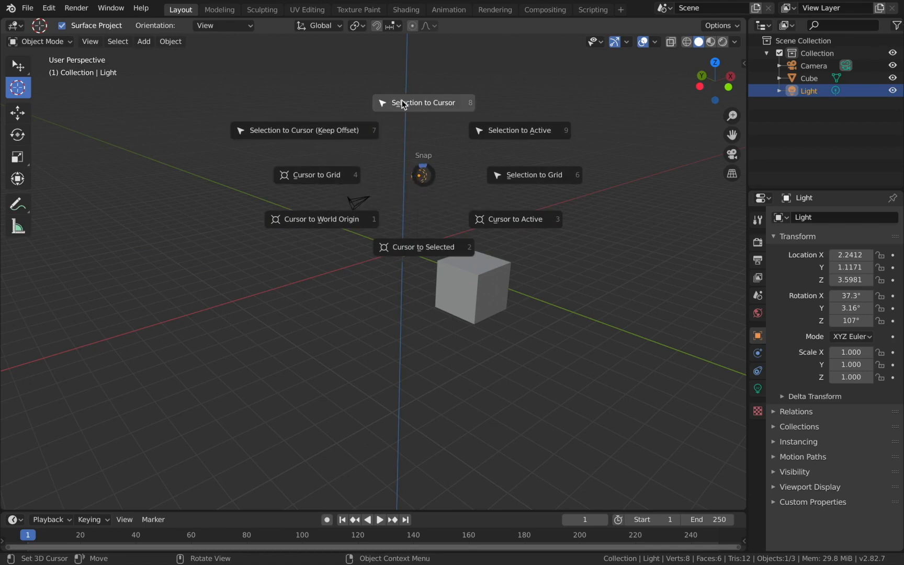
left_click(361, 131)
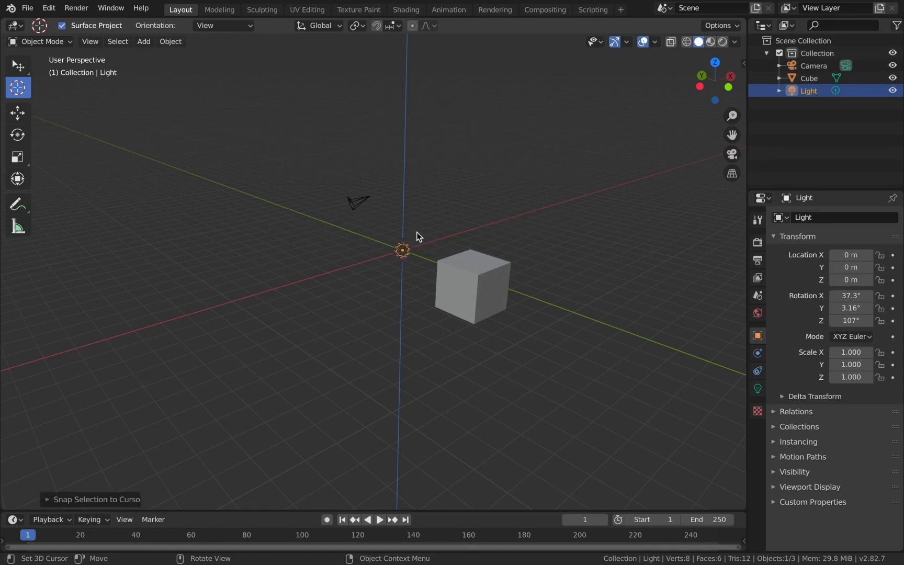
key("g")
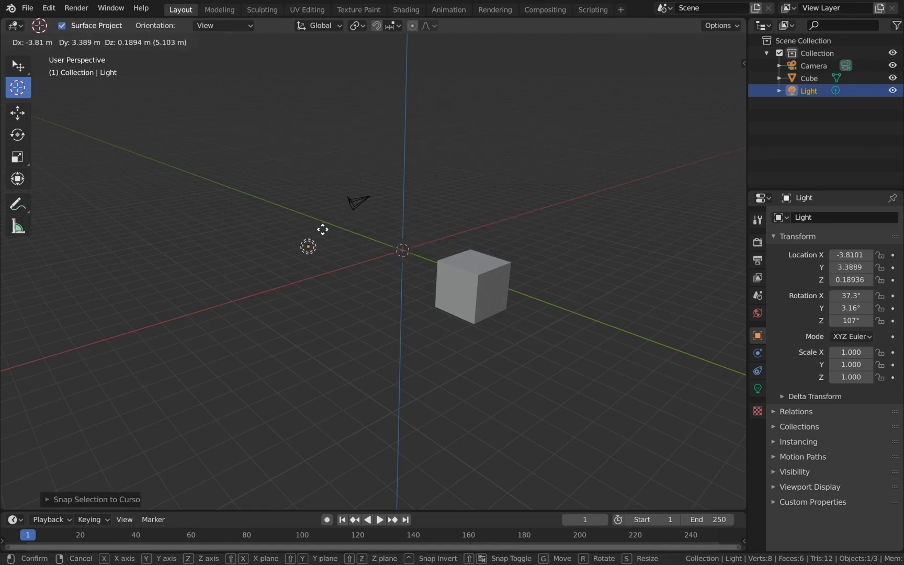
left_click(323, 231)
- Snap the light to the 3D cursor without keeping offset, and move it away to about X -3.53, Y 3.04, Z 0
key("shift+s")
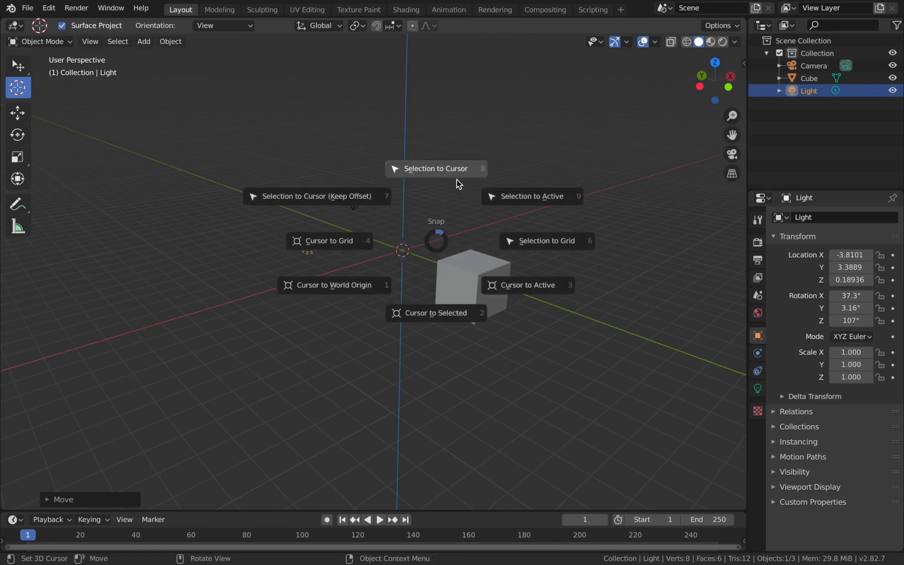
left_click(440, 173)
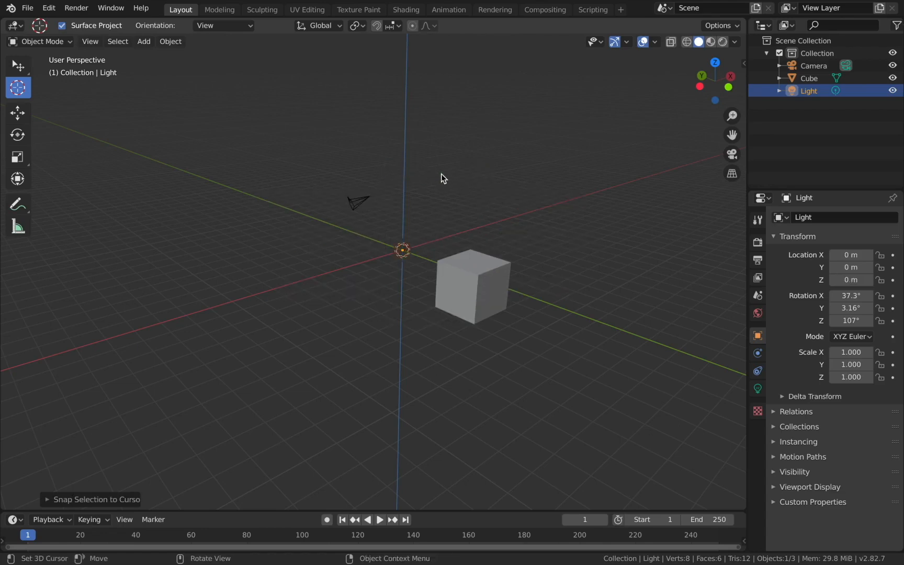
key("g")
left_click(328, 232)
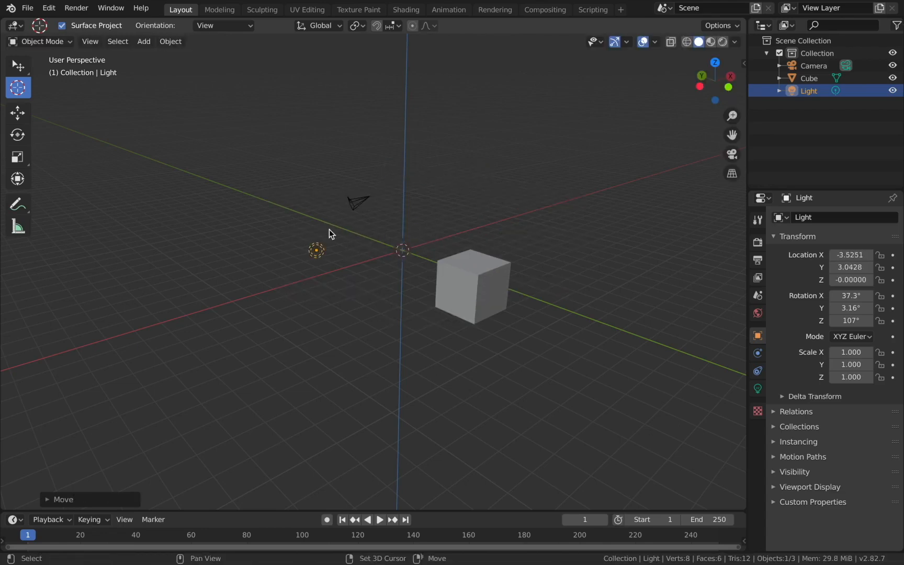
- Add the camera to the selected light as the active object and snap the selection to active
key("shift+s")
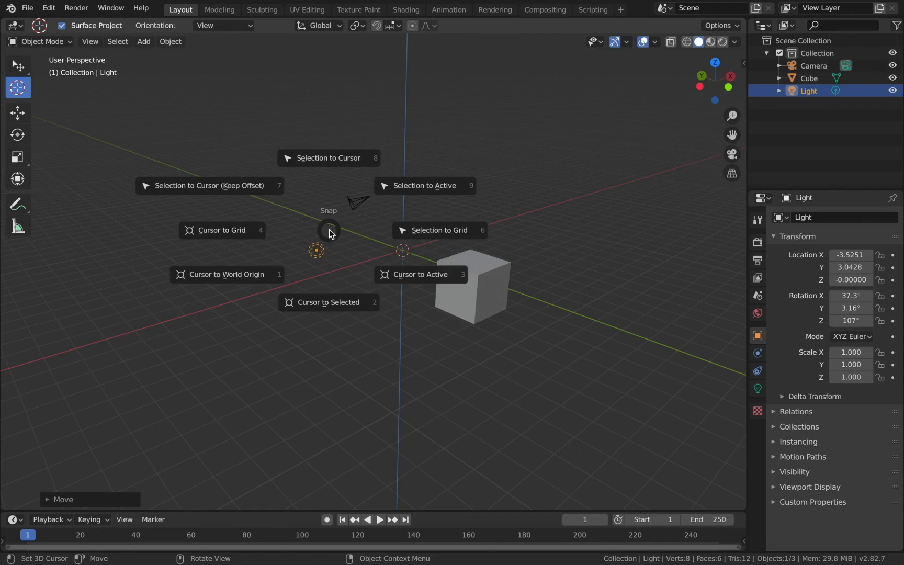
left_click(411, 188)
left_click(358, 204, "shift")
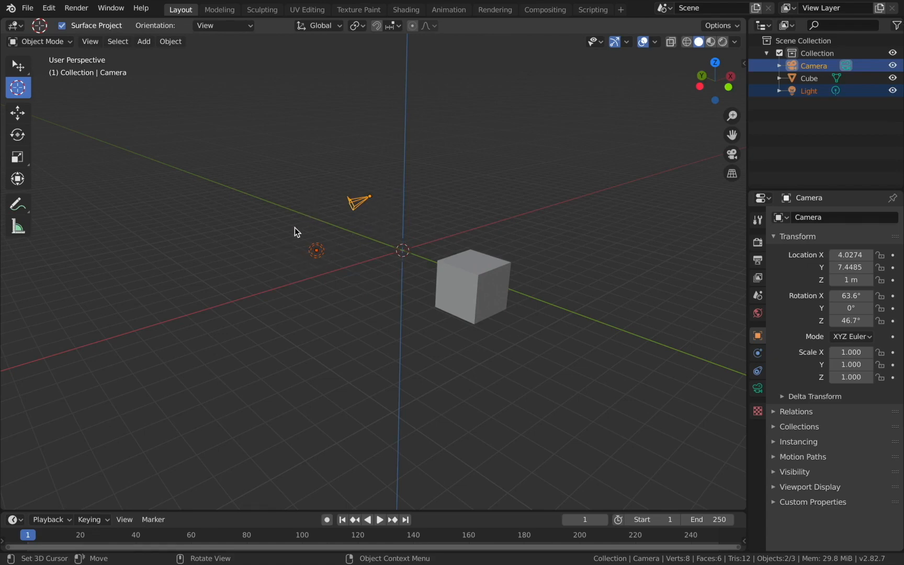
key("shift+s")
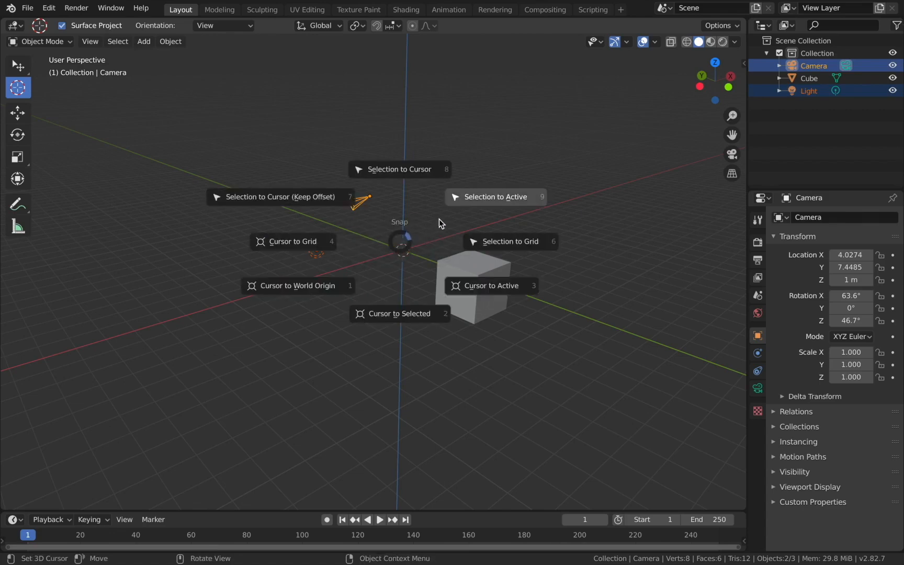
left_click(510, 195)
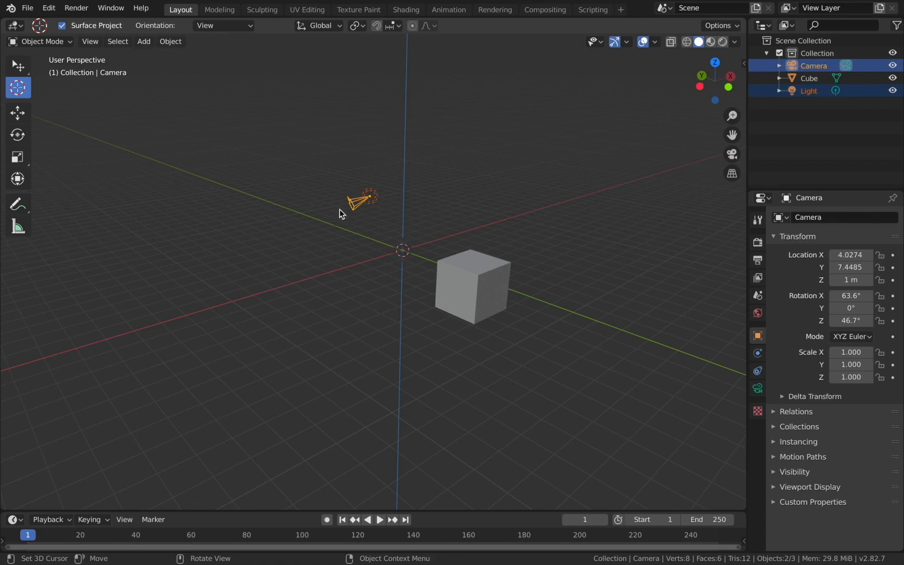
- Select only the camera with the Tweak tool and snap it to the nearest grid point at X 4 m, Y 7 m, Z 1 m
key("shift+s")
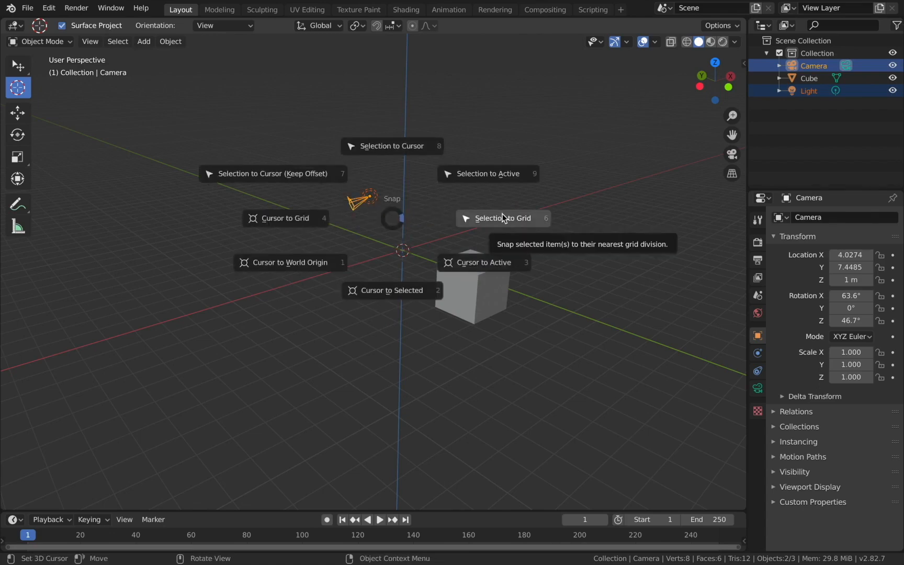
key("Escape")
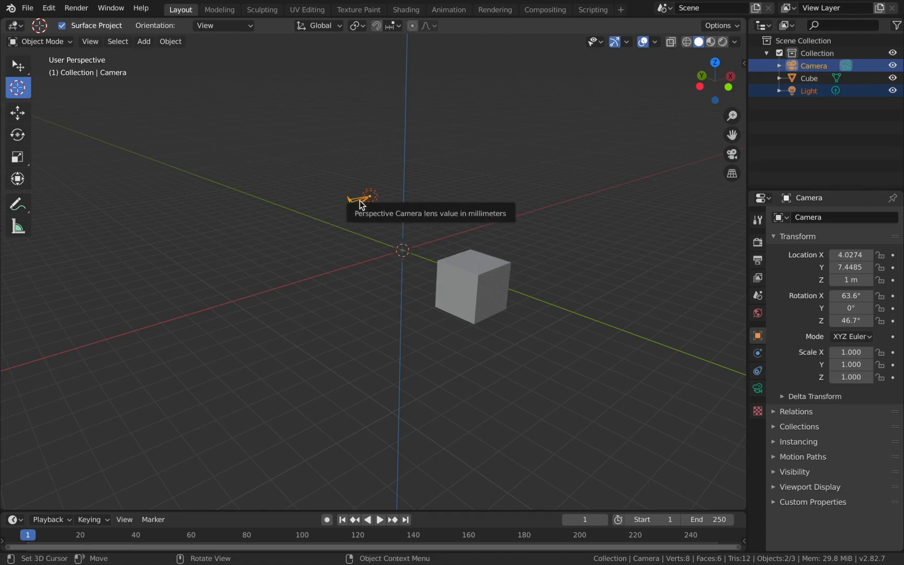
left_click(17, 65)
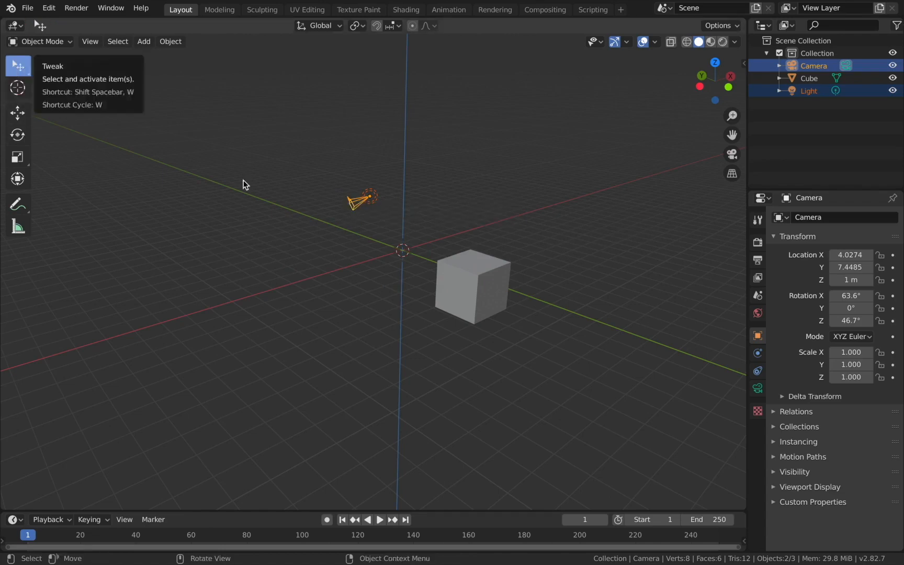
left_click(353, 204)
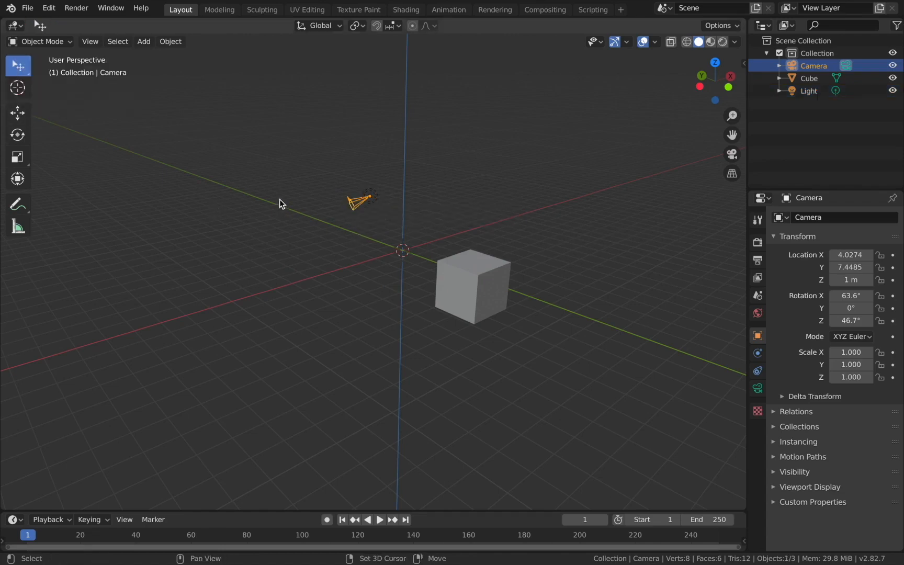
key("shift+s")
key("6")
key("shift+s")
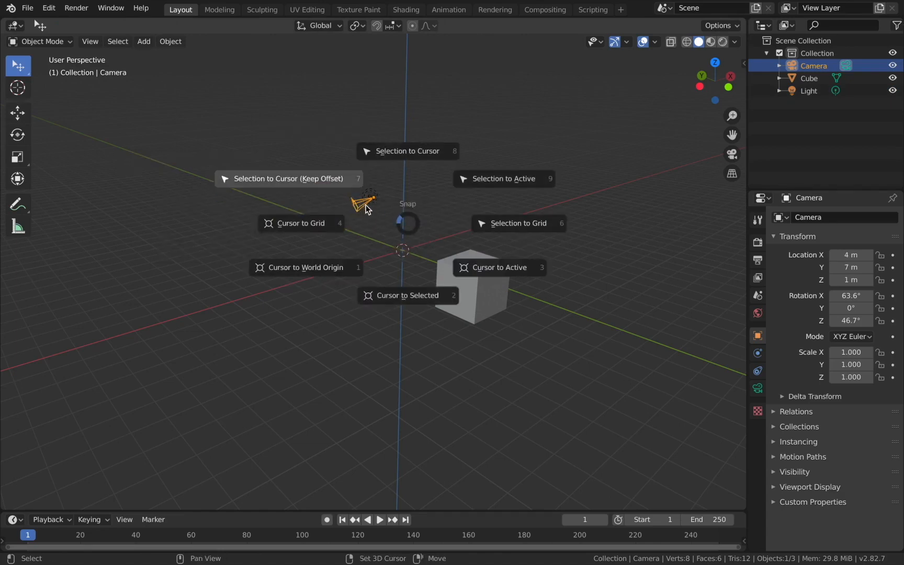
left_click(531, 229)
- Add the light to the selected camera and snap both objects to the grid
left_click(369, 195, "shift")
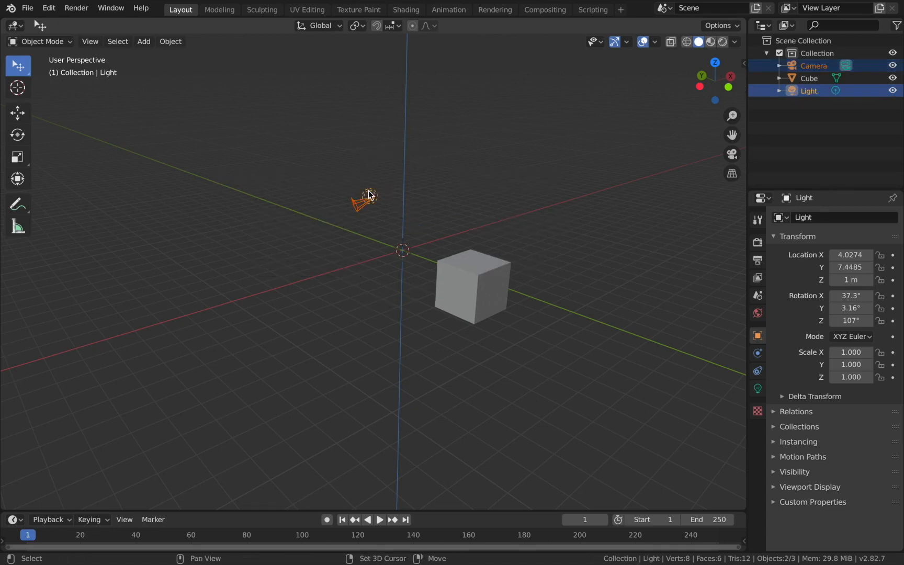
key("shift+s")
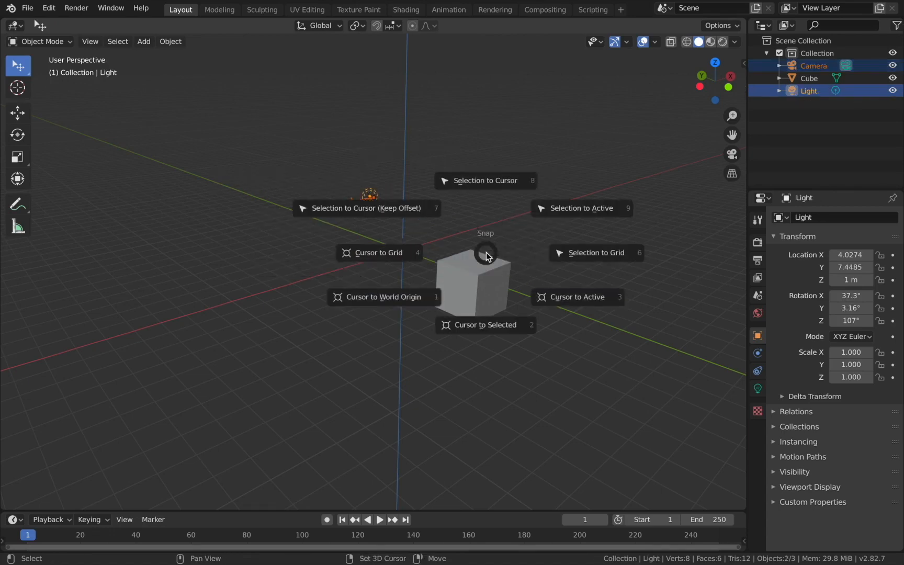
left_click(613, 248)
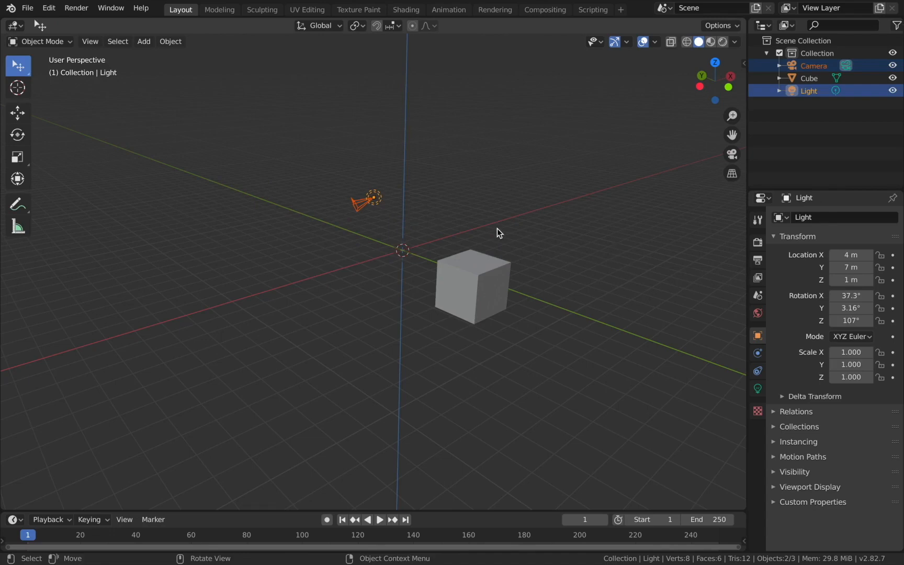
- Move the camera alone to about X -7.37, Y 8.88, Z -0.75 and snap it to the grid
scroll(497, 228, "right", 5)
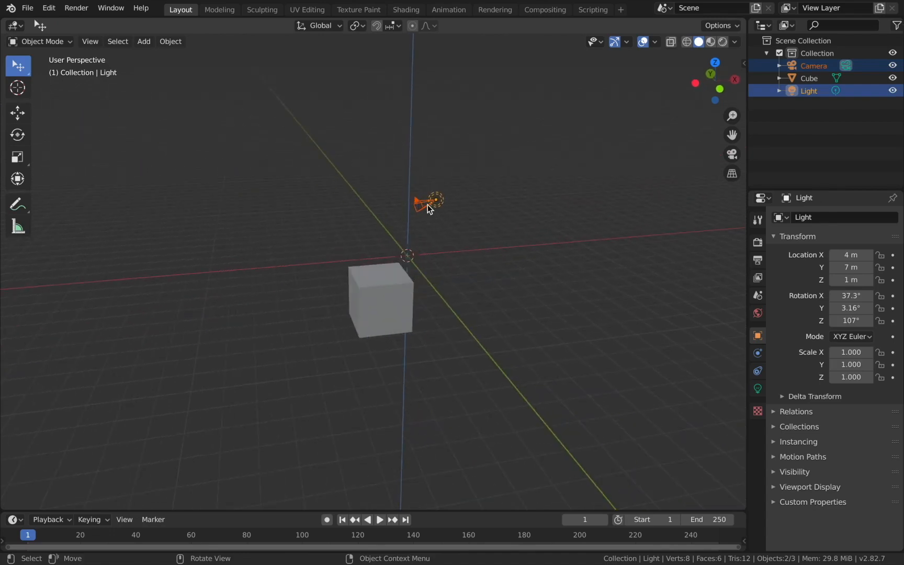
left_click(428, 208)
key("g")
left_click(301, 255)
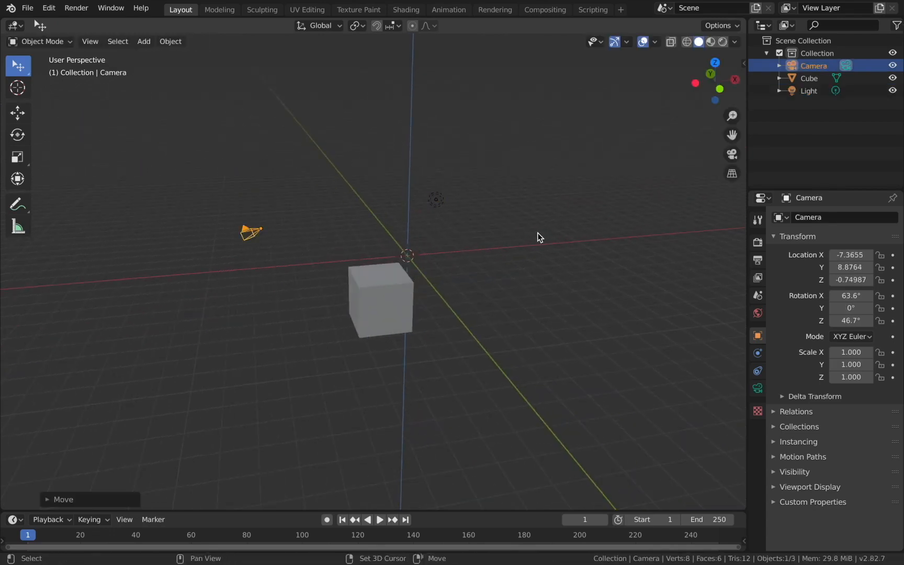
key("shift+s")
left_click(639, 233)
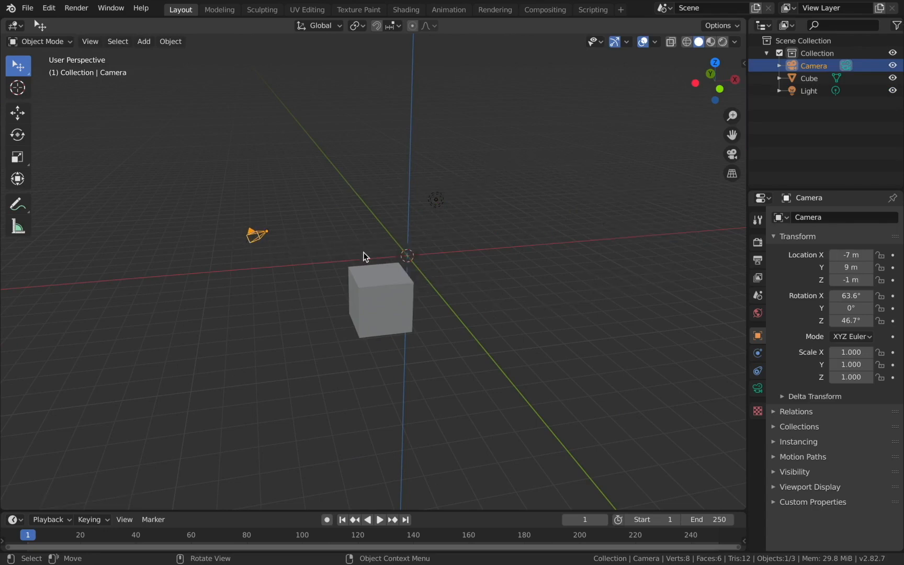
- Snap the 3D cursor to the active camera
middle_click_drag(365, 256, 365, 256)
key("shift+s")
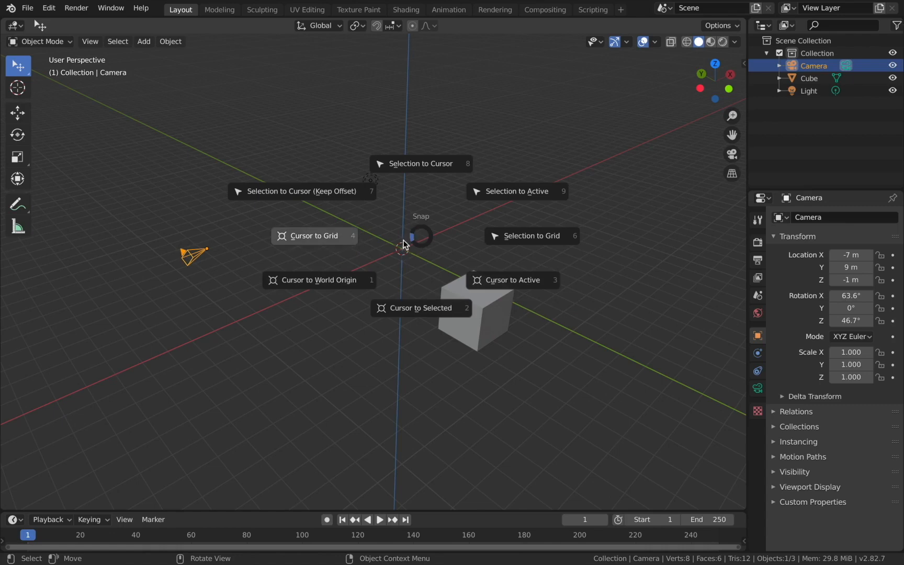
left_click(531, 289)
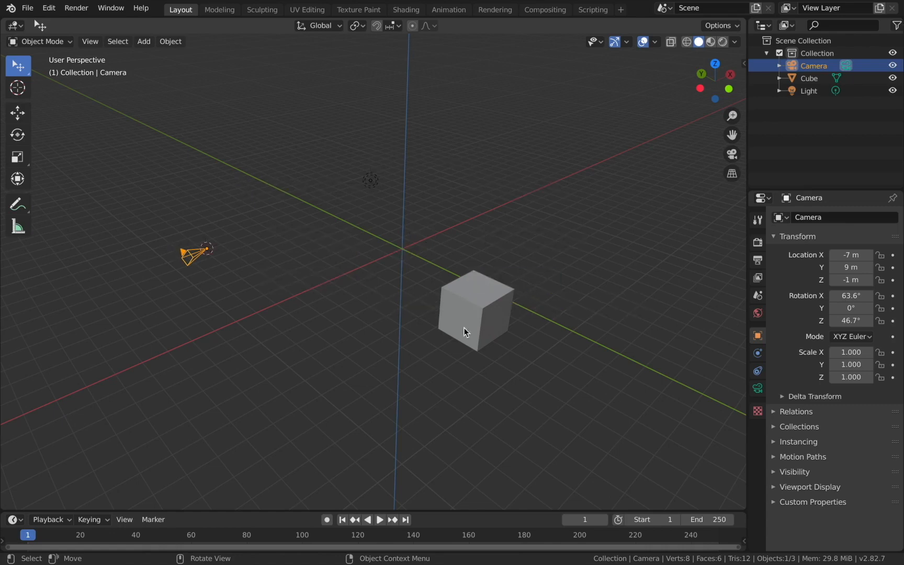
key("shift+s")
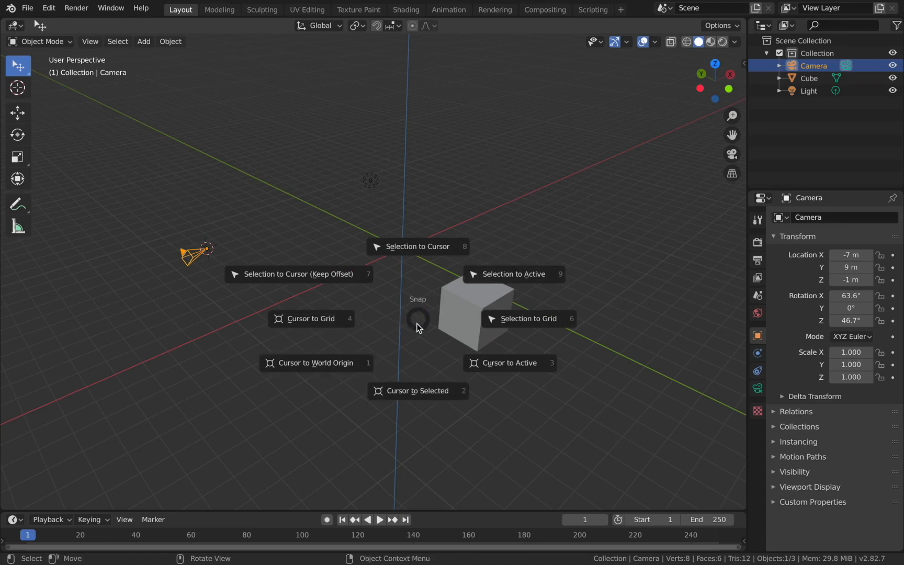
key("Escape")
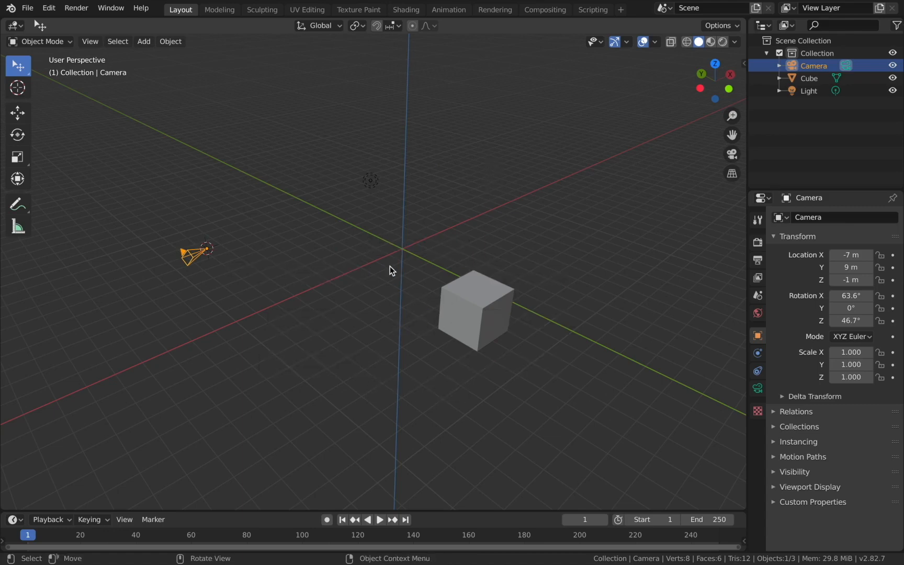
left_click(494, 307, "shift")
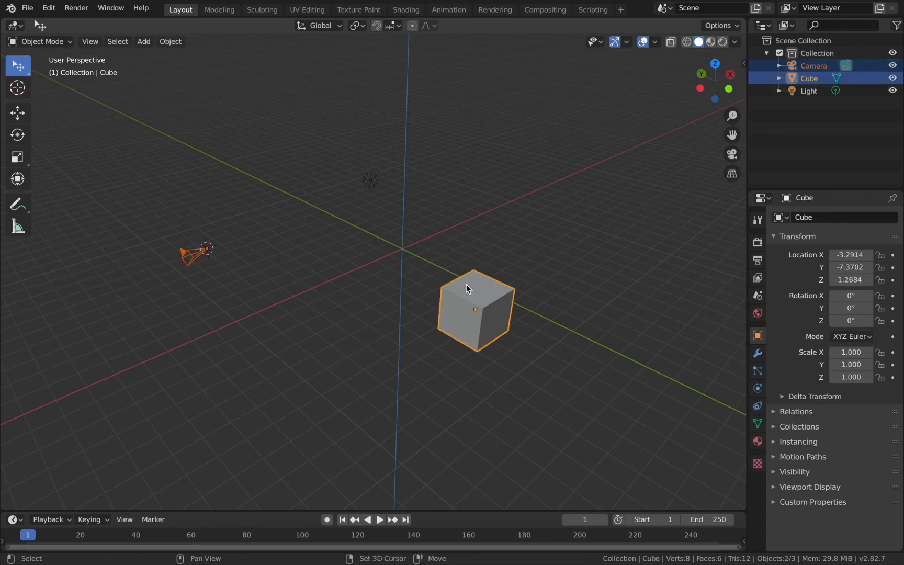
key("shift+s")
key("Escape")
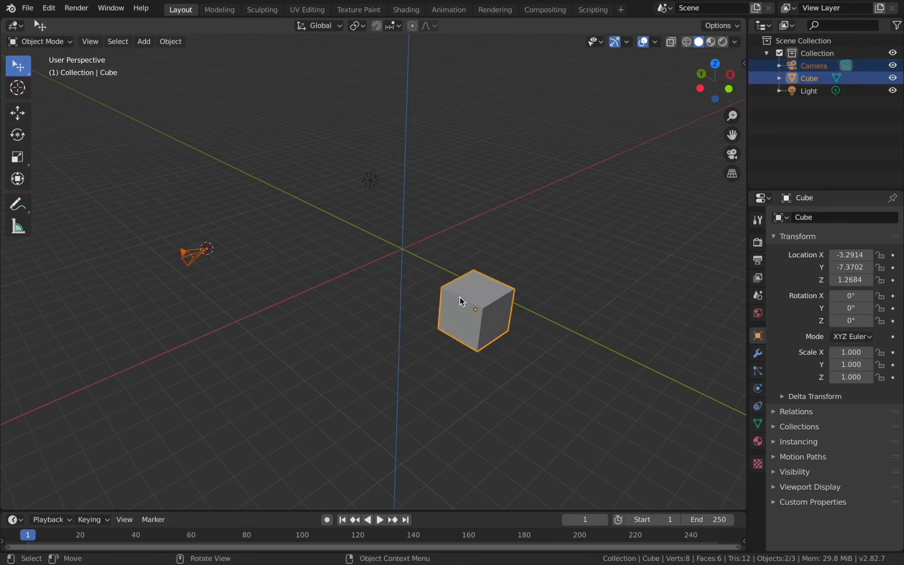
left_click(461, 297, "shift")
left_click(199, 258)
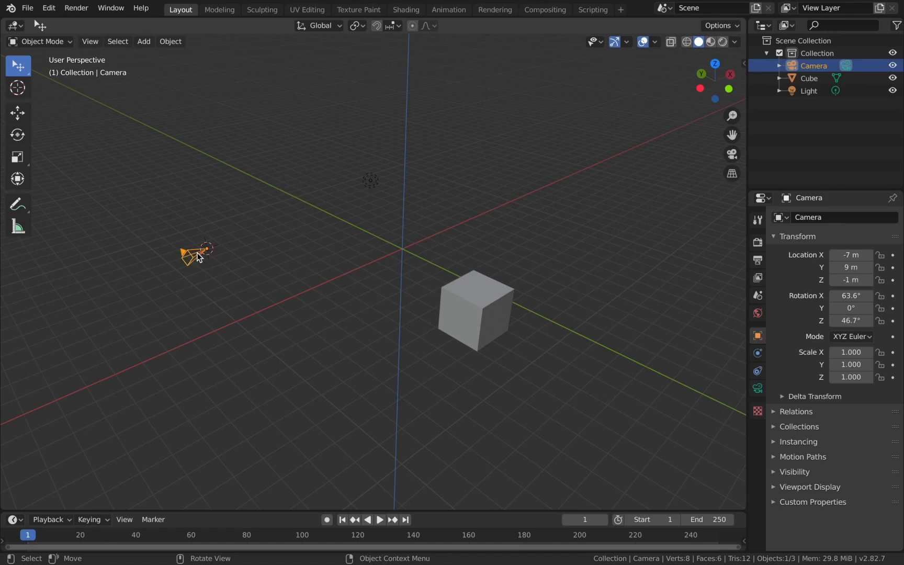
left_click(270, 272)
- Move the cube to about X 0.06, Y -4.26, Z 2.97 and snap the 3D cursor to the selected cube
left_click(472, 319)
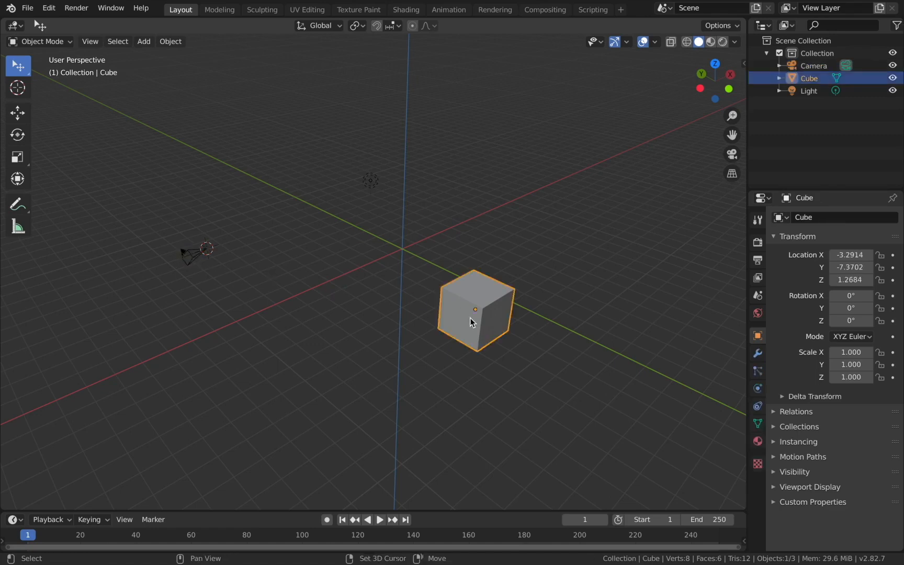
middle_click_drag(472, 319, 389, 269)
key("shift+s")
left_click(367, 343)
middle_click_drag(319, 319, 349, 310)
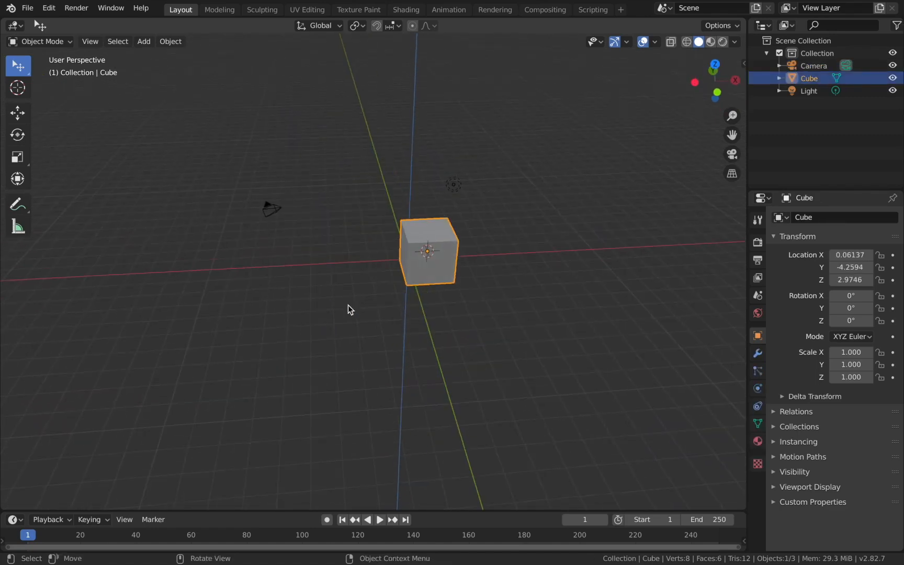
- Use the Move tool's axis handles to shift the cube to about X -0.46, Y -4.02, Z 5.21
left_click(19, 111)
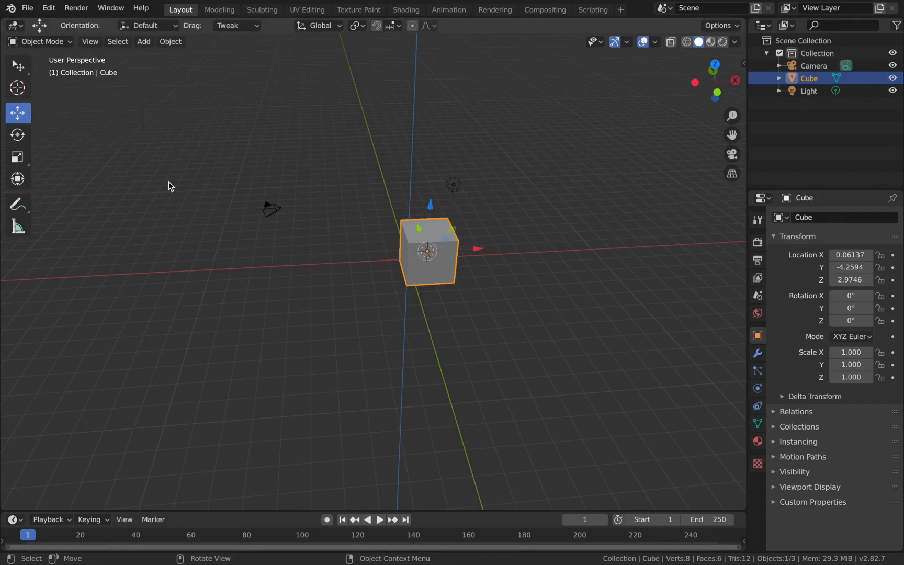
left_click_drag(430, 203, 499, 154)
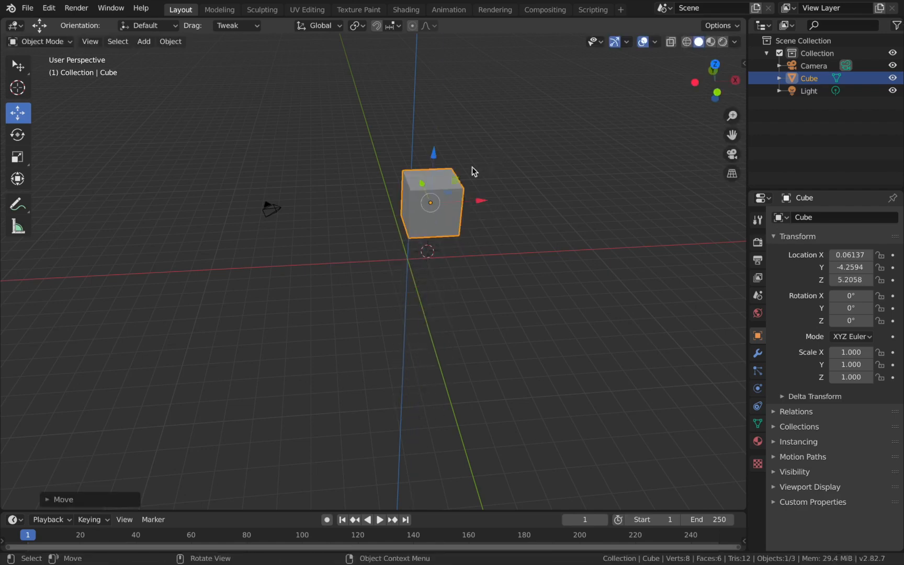
mouse_move(422, 184)
left_mouse_down()
mouse_move(403, 139)
mouse_move(435, 213)
mouse_move(428, 181)
left_mouse_up()
left_click_drag(479, 196, 464, 212)
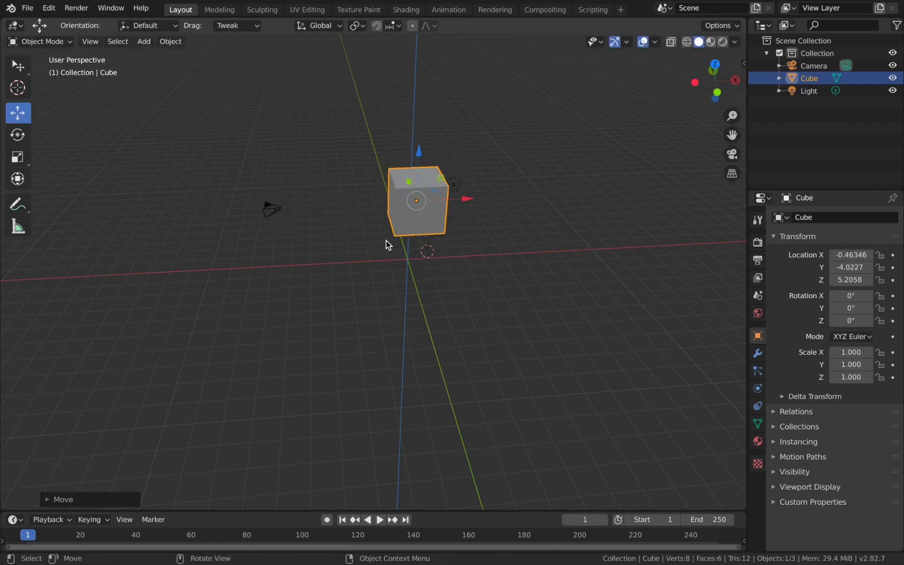
- Clear the cube's location to put it back at the world origin
scroll(385, 240, "right", 10)
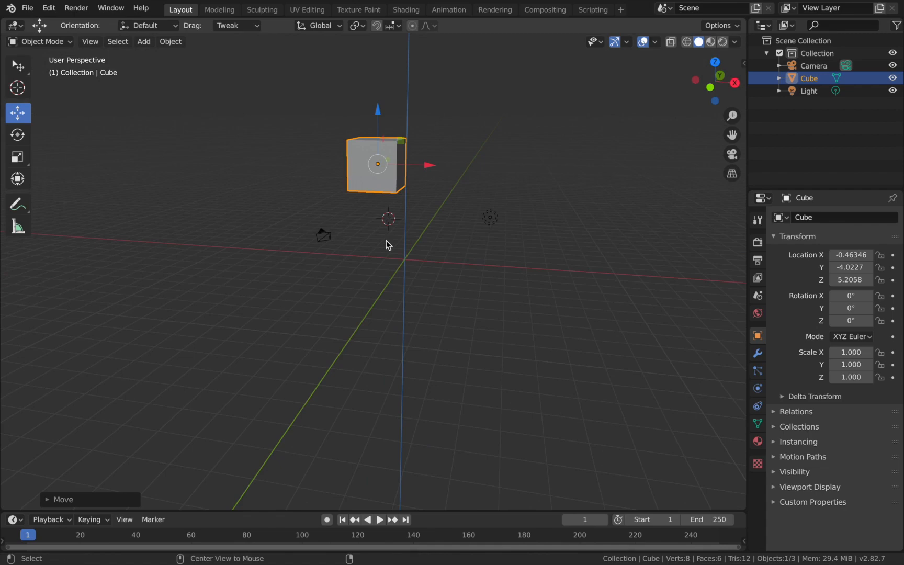
key("alt+g")
scroll(480, 282, "right", 10)
scroll(480, 282, "up", 5)
scroll(479, 283, "left", 10)
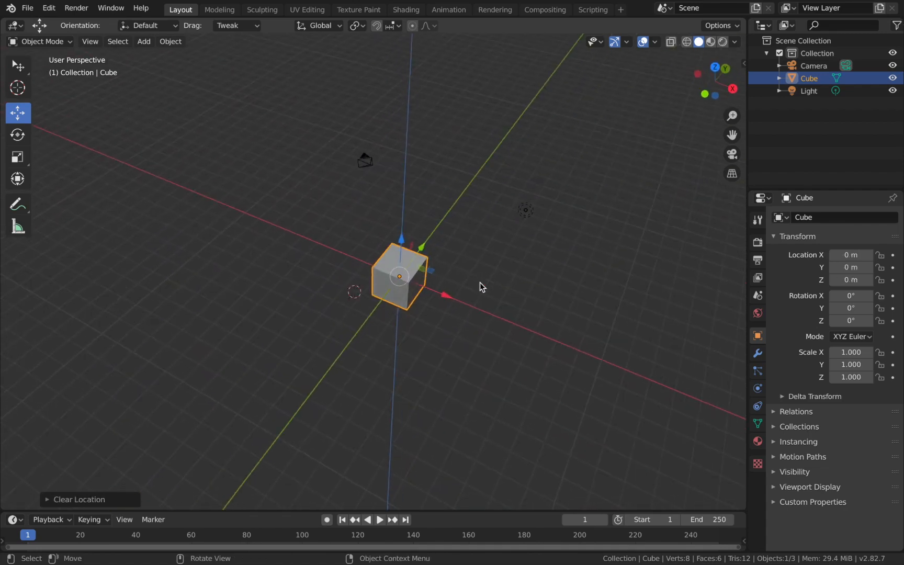
key("s")
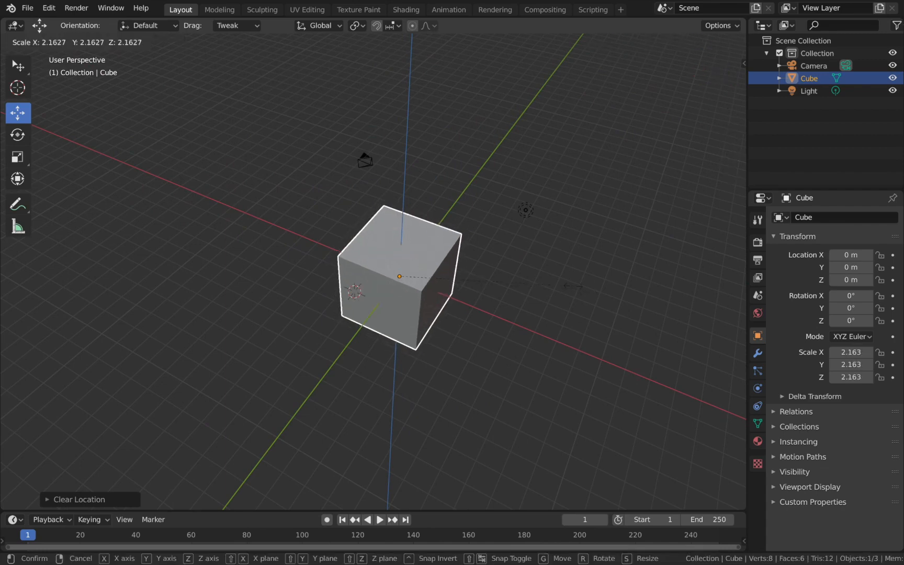
right_click(578, 290)
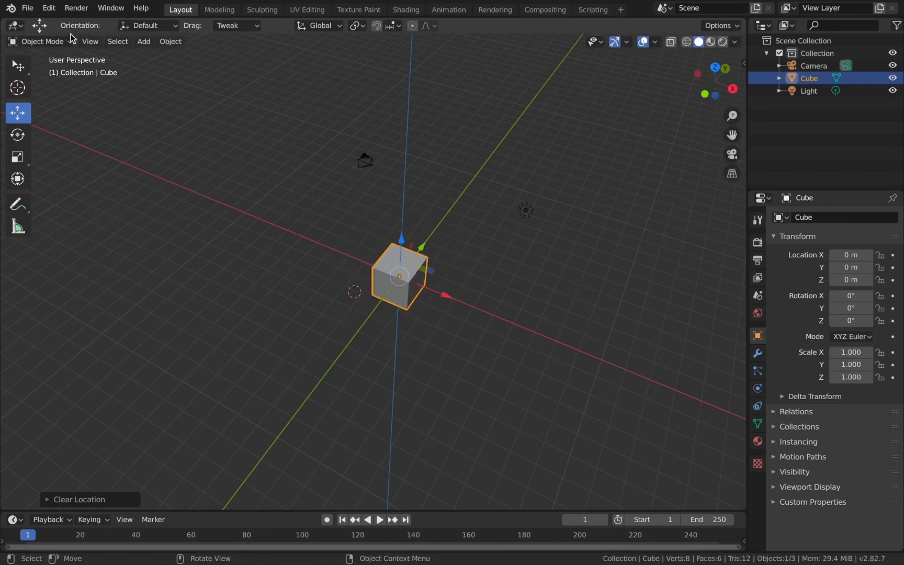
- Rotate the cube freely around its axes with the Rotate tool to about X -339°, Y -76.3°, Z 139°
left_click(20, 137)
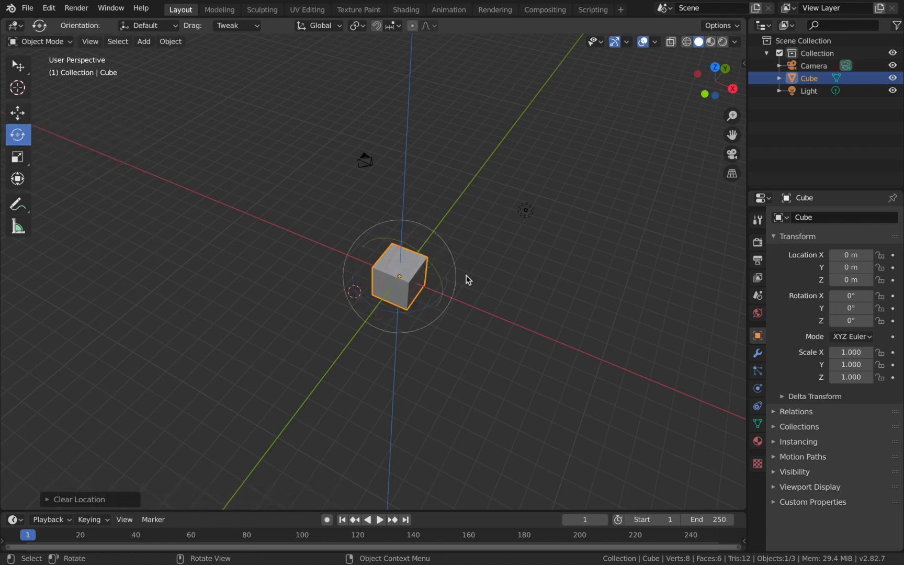
left_click_drag(414, 238, 344, 207)
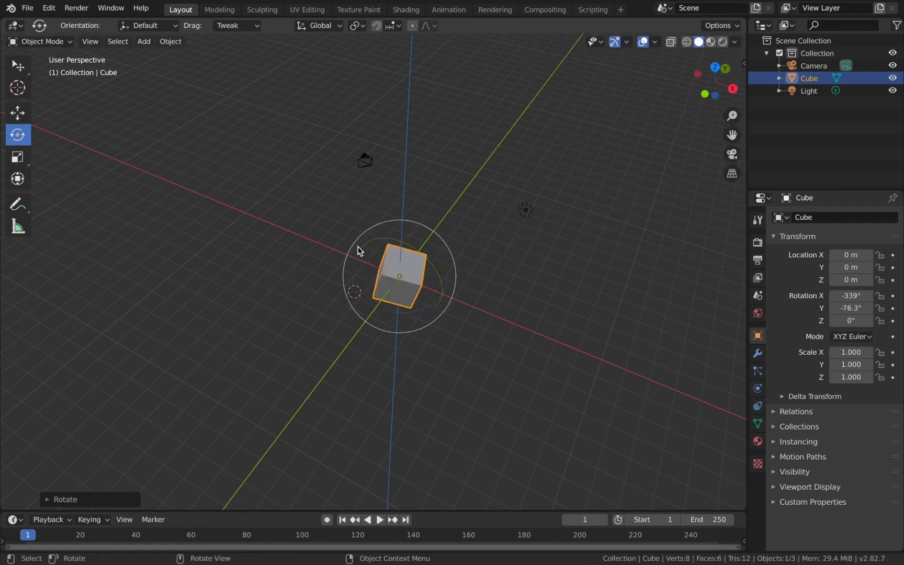
left_click_drag(351, 283, 529, 363)
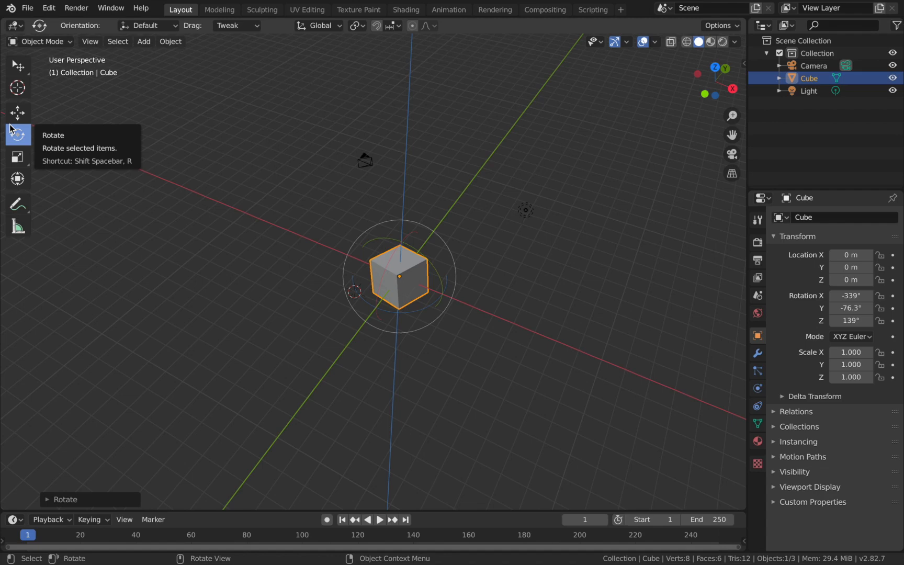
- Stretch the cube with the Scale tool's handles to a scale of about X -2.684, Y 1.023, Z 1.149
left_click(17, 157)
left_click_drag(402, 240, 492, 333)
scroll(491, 333, "right", 10)
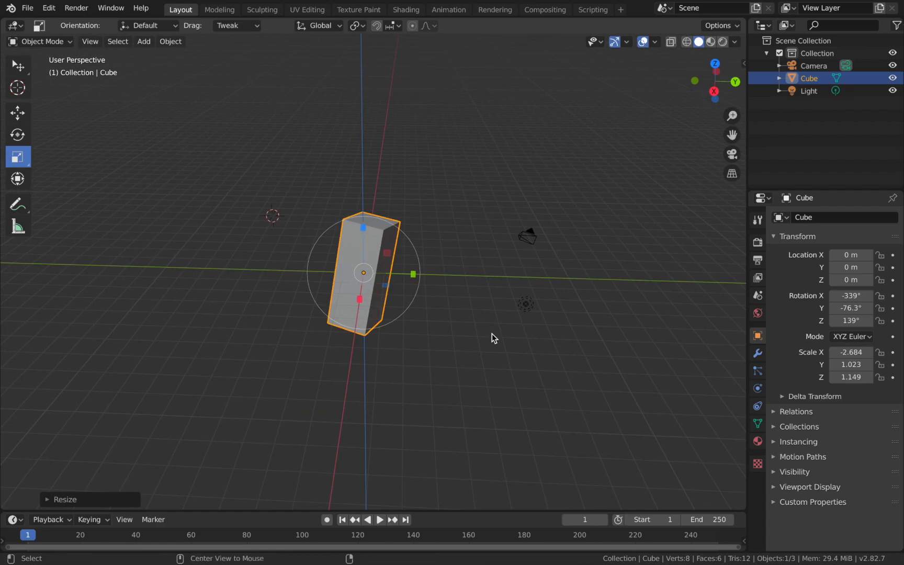
- Clear the cube's rotation and stretch it to a scale of about X -0.906, Y 4.013, Z 4.962
key("alt+r")
left_click_drag(363, 228, 339, 73)
key("s")
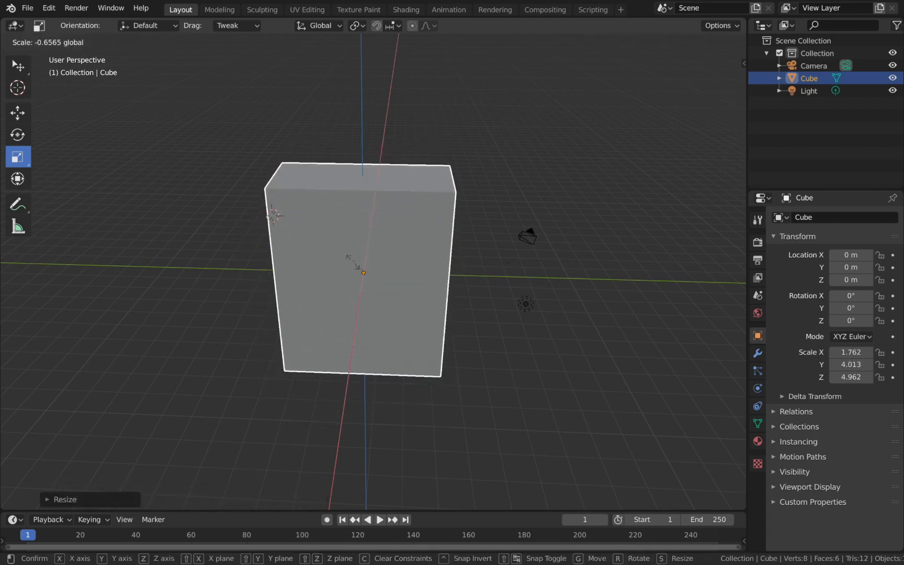
left_click(353, 281)
scroll(354, 280, "right", 10)
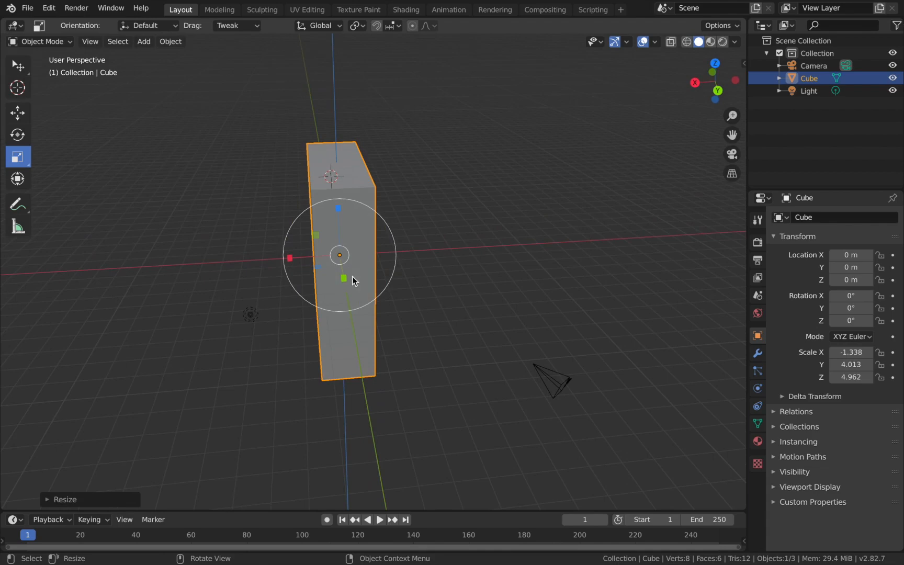
left_click_drag(288, 259, 303, 248)
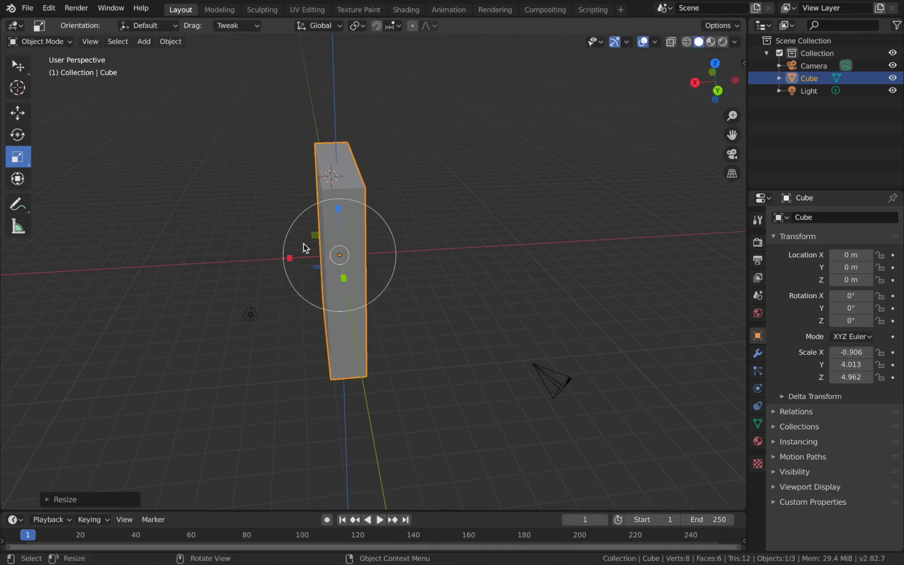
- Use the combined Transform tool to bring the cube to about Z 3.16 m, Y scale 1.789 and rotation X -135°, Y 34.3°, Z 21.7°
left_click(19, 178)
left_click_drag(342, 196, 347, 183)
left_click_drag(340, 217, 339, 206)
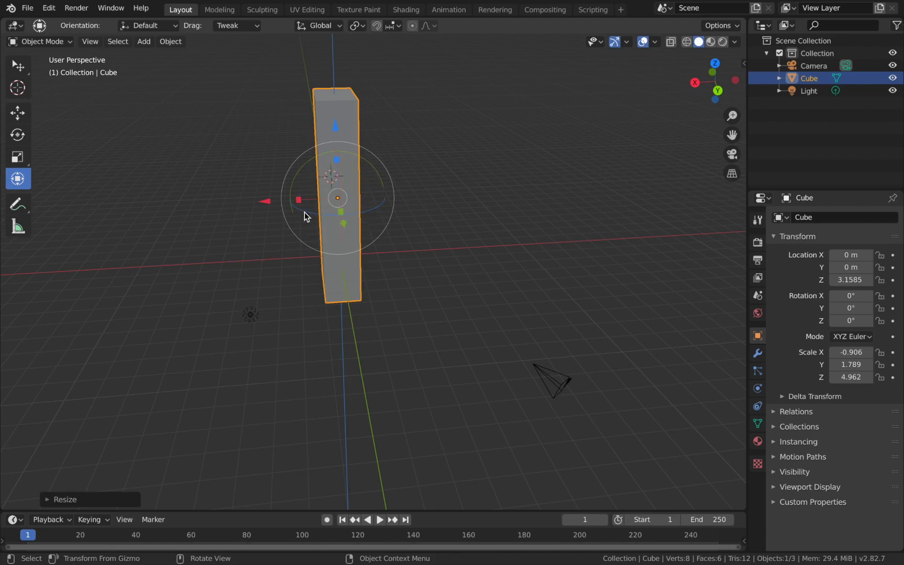
left_click_drag(304, 213, 339, 286)
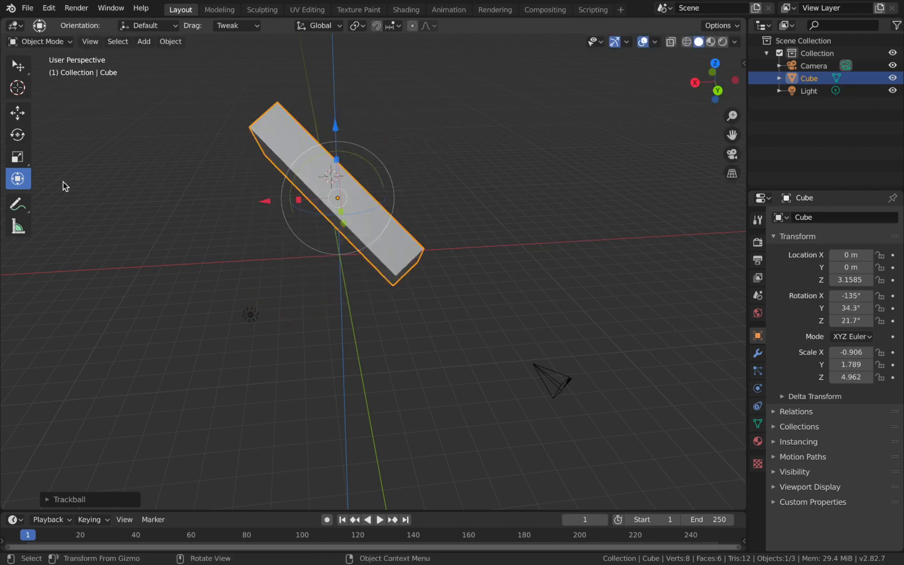
- Clear the cube's location, rotation and scale to return it to its default transform at the world origin
left_click(20, 161)
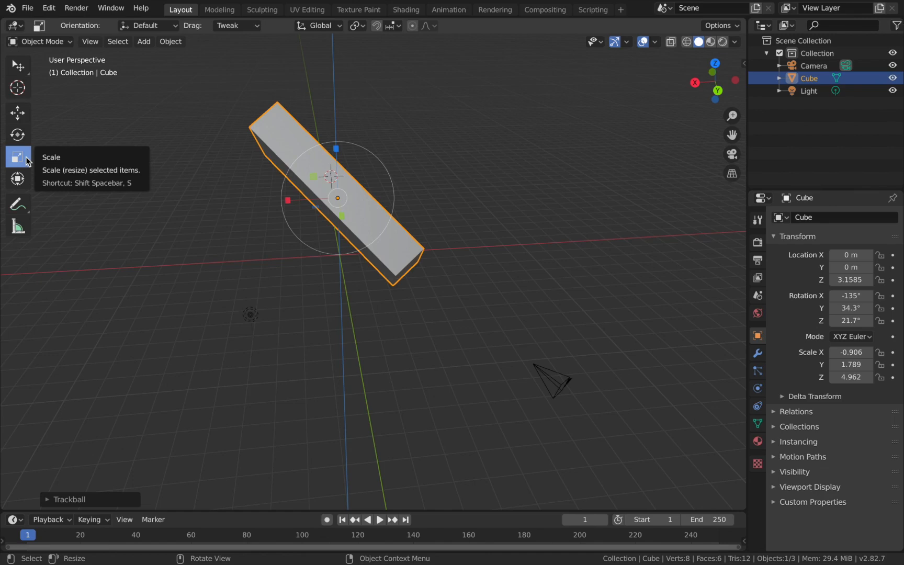
left_click(410, 327)
middle_click_drag(410, 327, 407, 312)
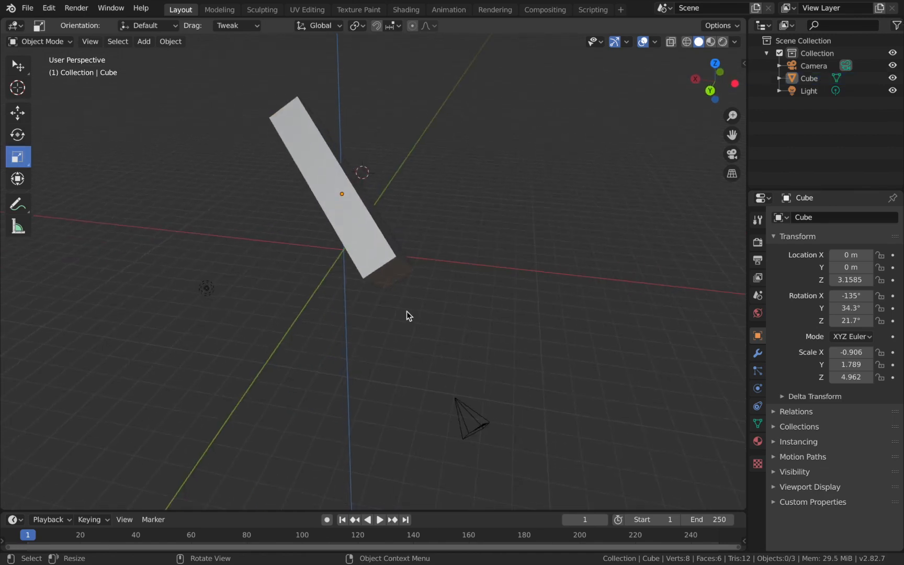
left_click(375, 236)
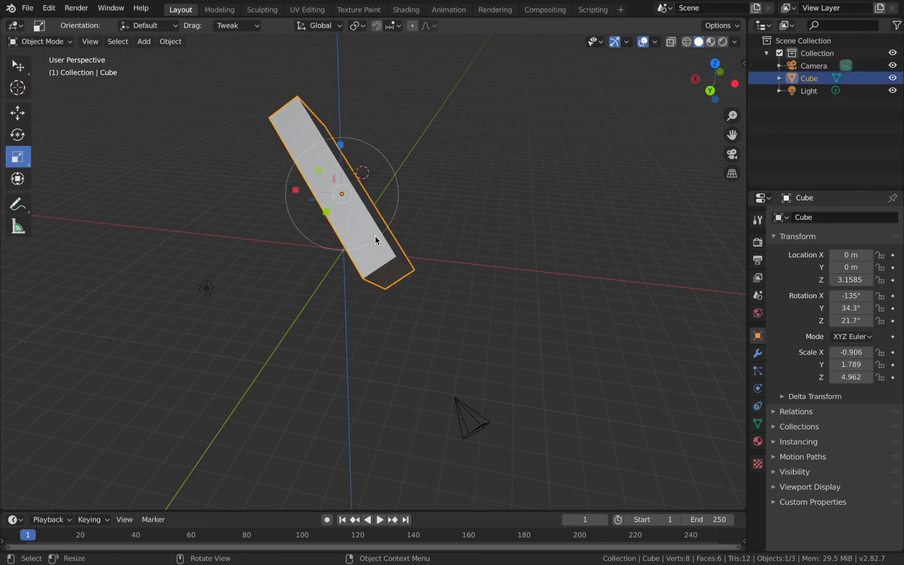
left_click(21, 115)
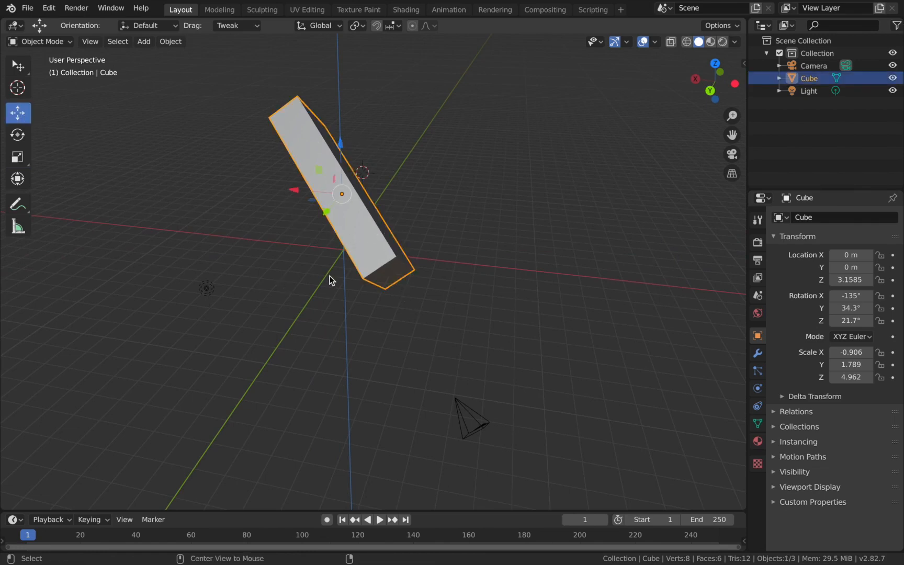
key("alt+g")
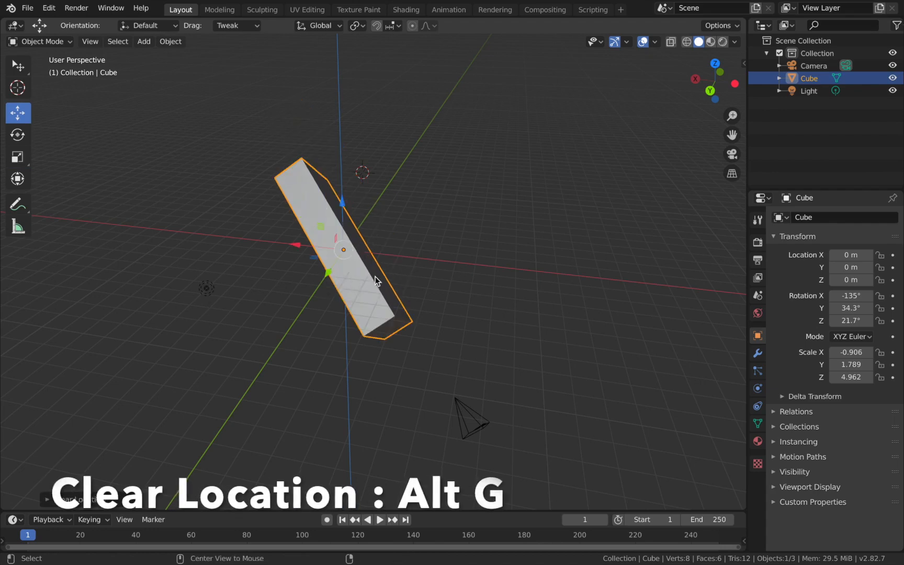
key("alt+r")
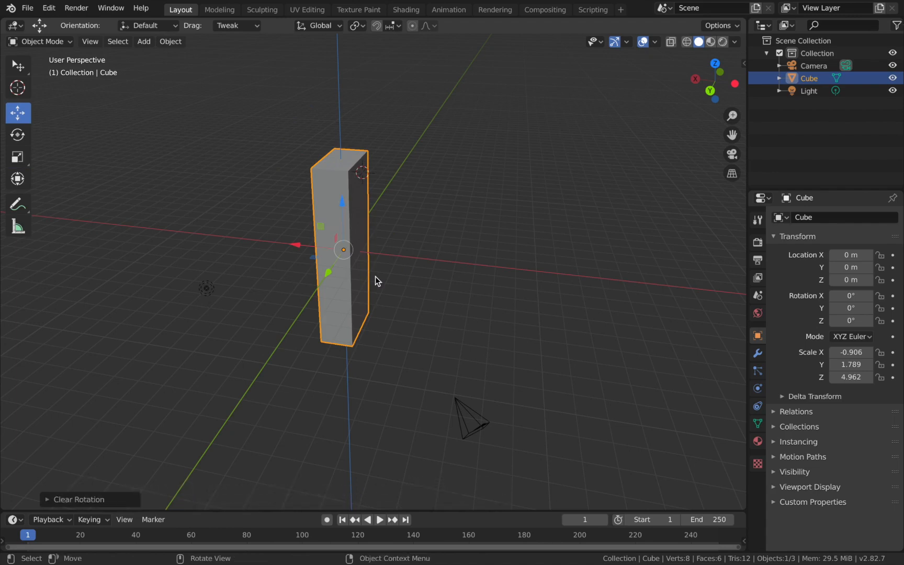
key("alt+s")
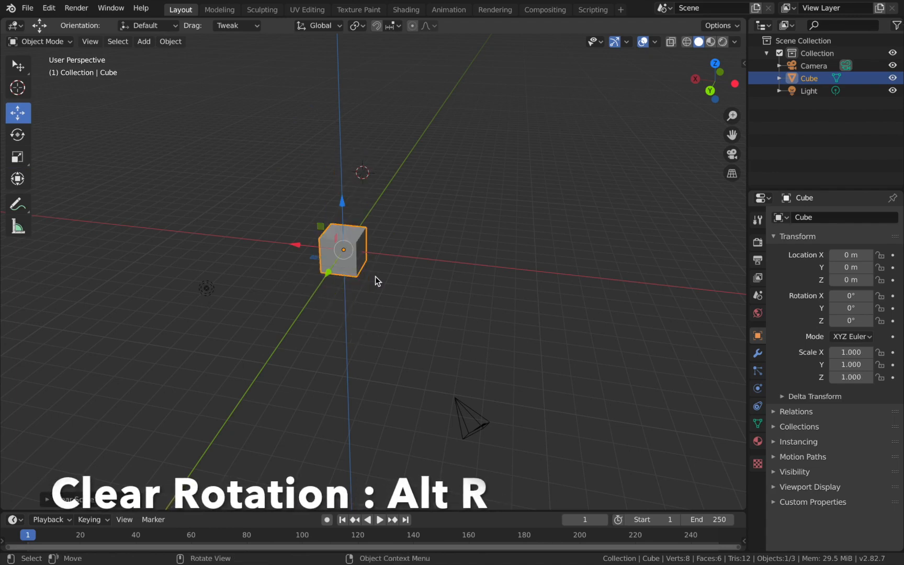
- Try moving the cube along the global Z axis only
middle_click_drag(313, 238, 309, 233)
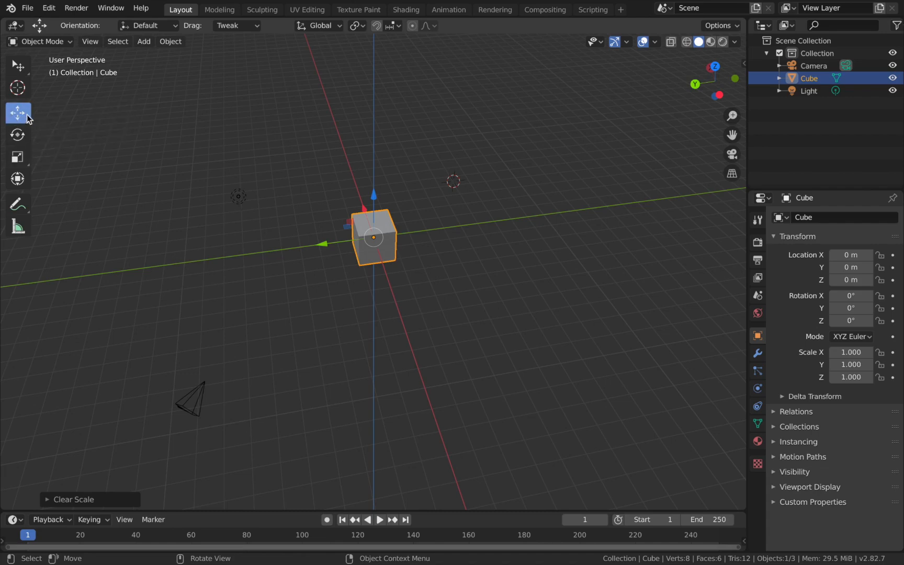
key("g")
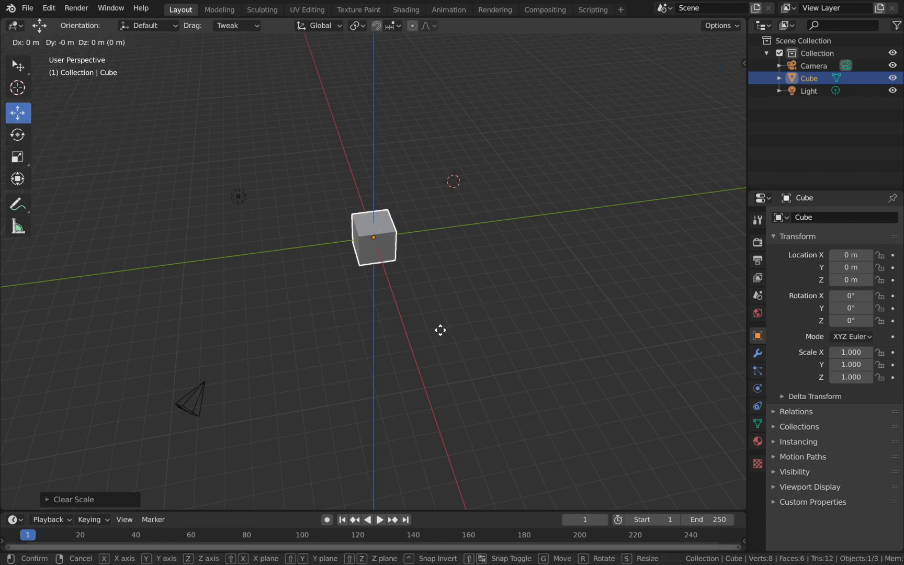
key("z")
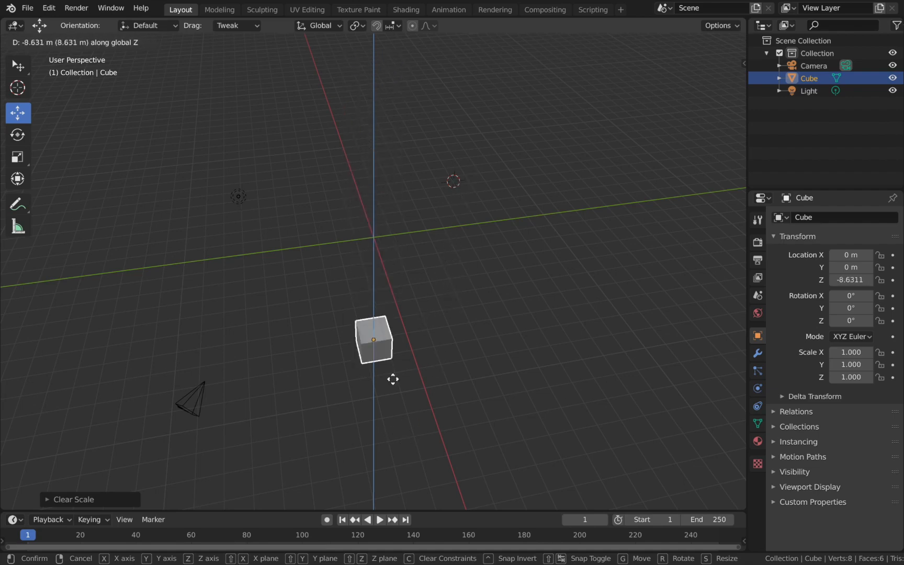
right_click(422, 317)
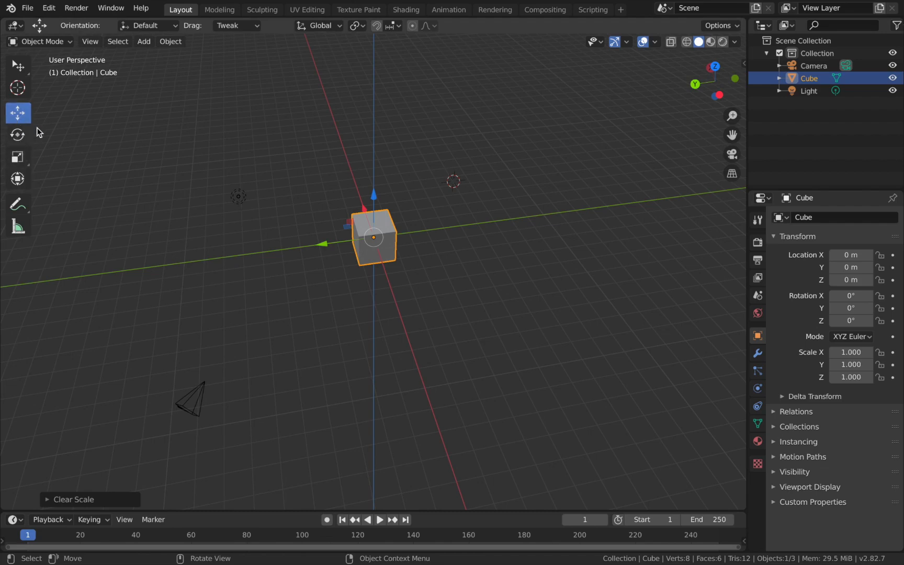
- Move the cube with its local Z locked to about X -0.261, Y 0.326, and clear its location again
middle_click_drag(438, 230, 438, 229)
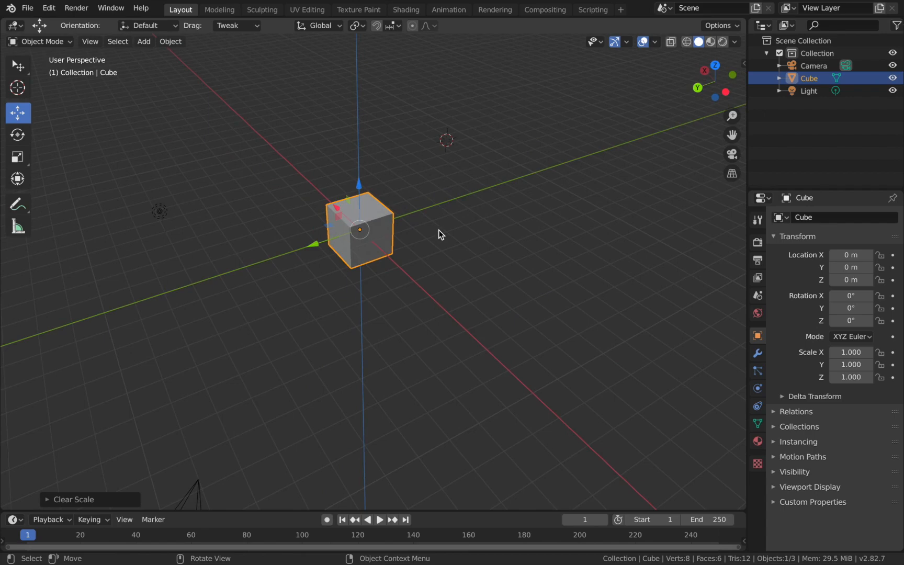
key("g")
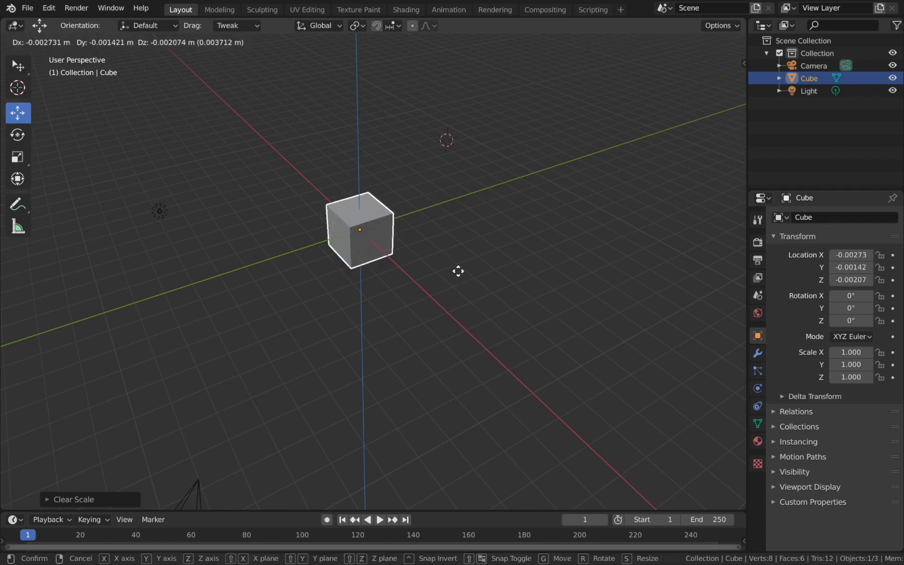
key("shift+z")
key("shift+z")
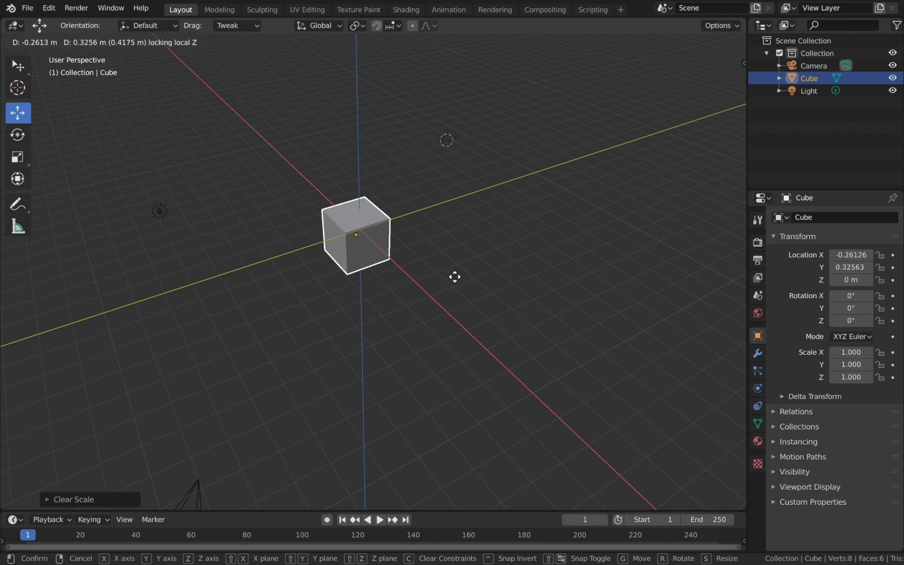
left_click(454, 276)
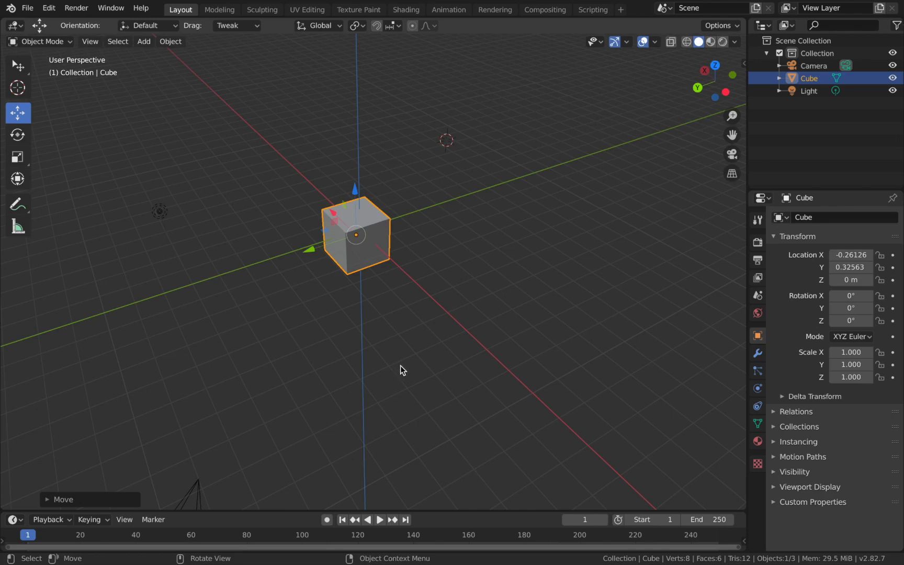
key("alt+g")
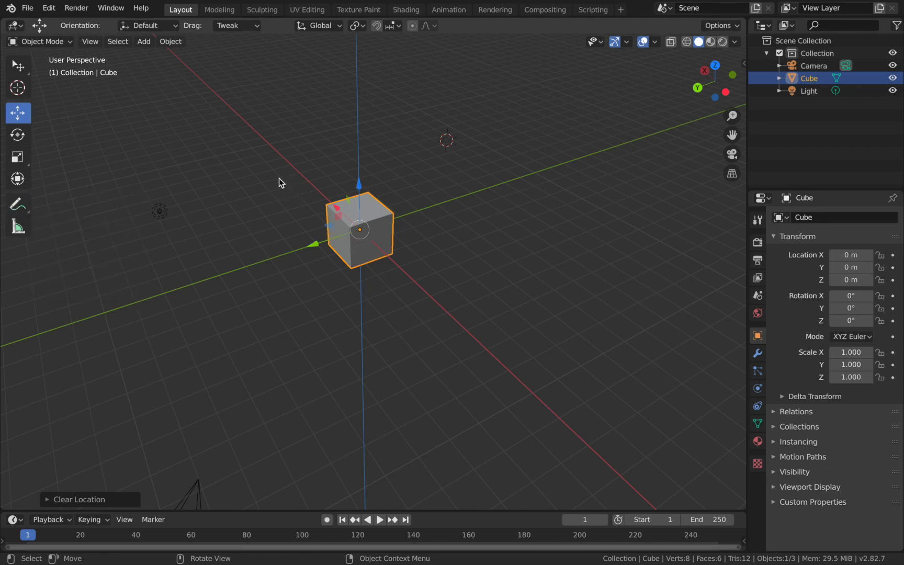
- Draw freehand strokes over and around the cube with the Annotate tool and view them from several angles
left_click(18, 204)
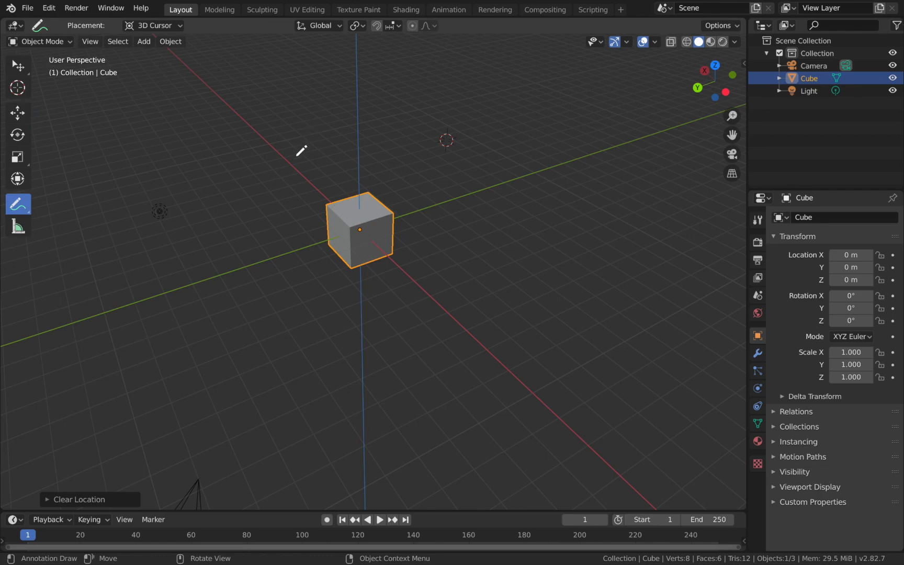
left_click_drag(355, 212, 356, 208)
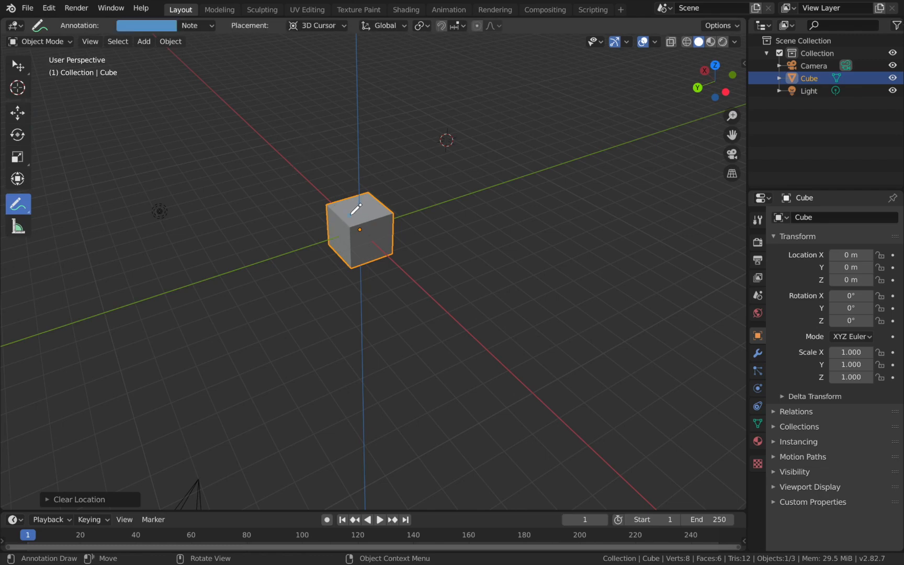
left_click(339, 218)
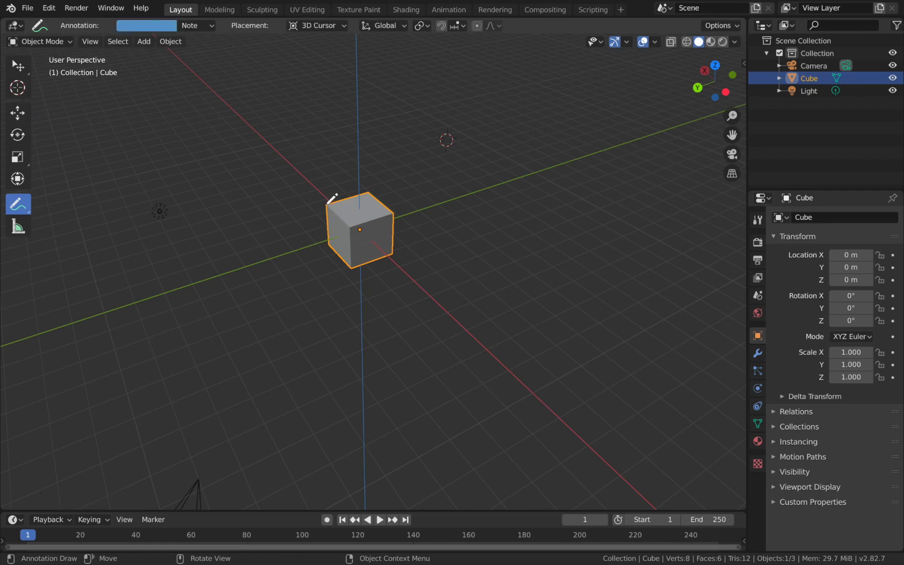
left_click(346, 229)
left_click_drag(342, 269, 393, 260)
scroll(406, 218, "right", 15)
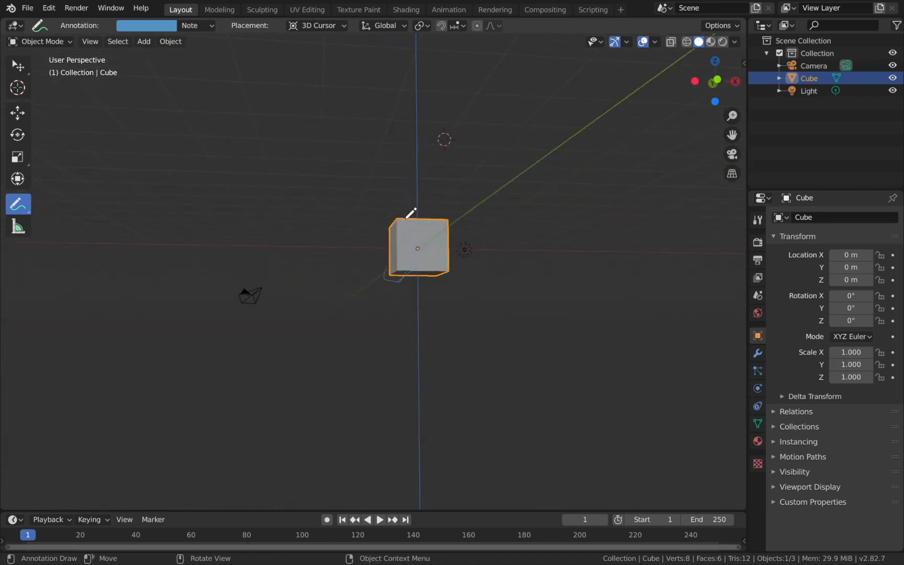
scroll(407, 218, "up", 10)
scroll(406, 218, "left", 15)
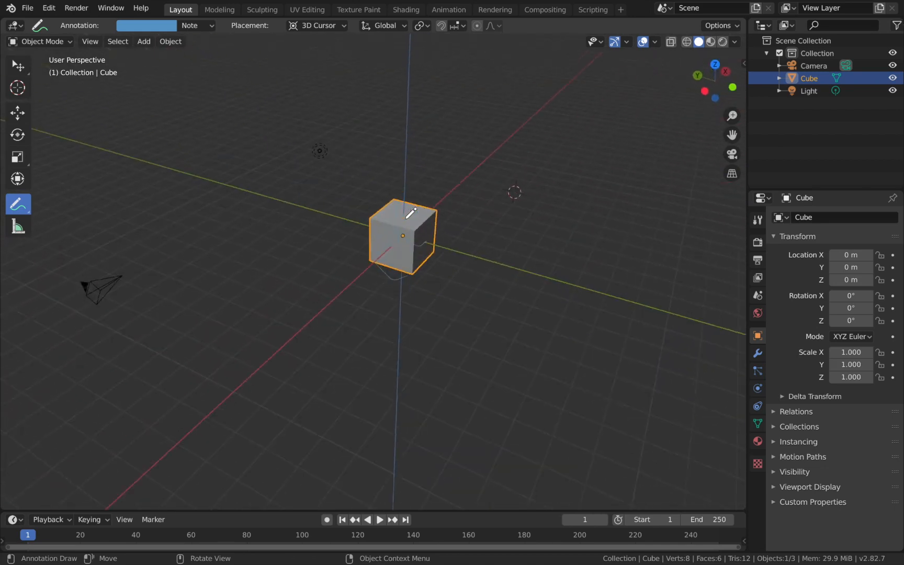
scroll(406, 218, "down", 10)
scroll(406, 218, "left", 6)
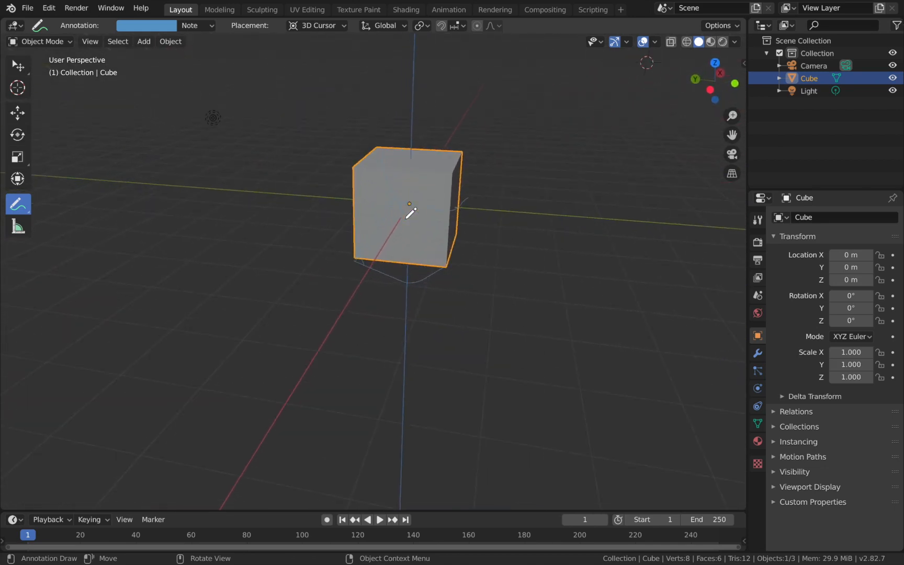
scroll(406, 218, "right", 10)
- Erase the annotation strokes around the cube with the Annotate Eraser, and switch back to the freehand Annotate tool
left_click(18, 204)
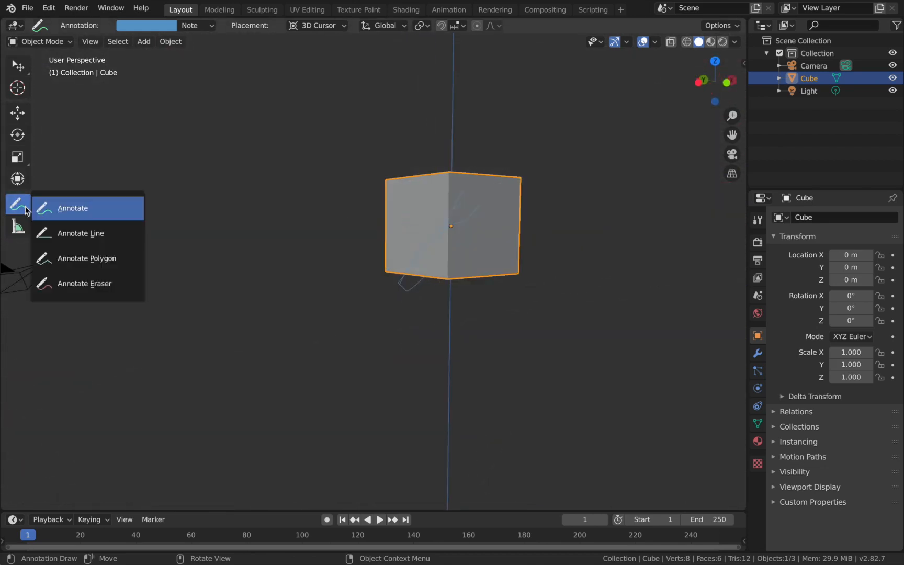
left_click(73, 283)
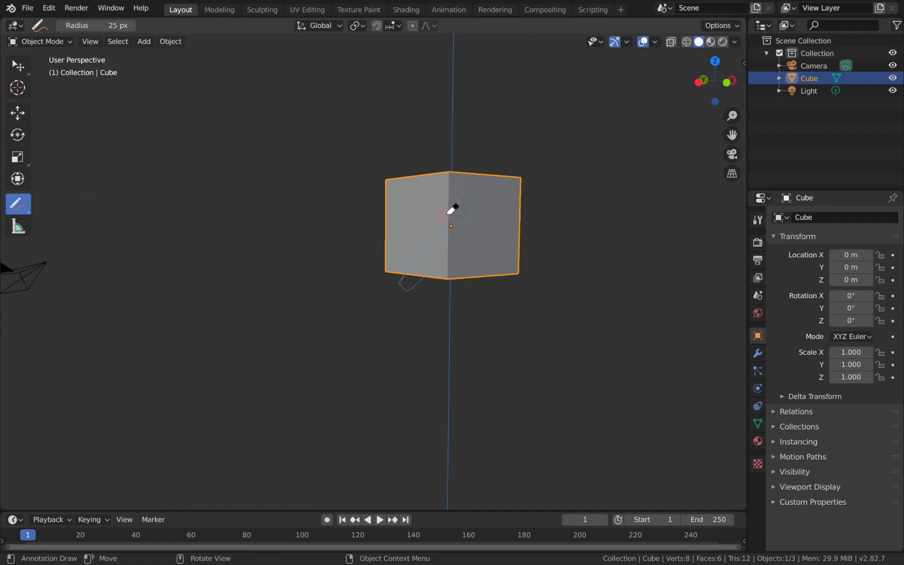
mouse_move(447, 207)
left_mouse_down()
mouse_move(448, 262)
mouse_move(456, 234)
mouse_move(363, 285)
mouse_move(434, 258)
left_mouse_up()
scroll(414, 254, "left", 10)
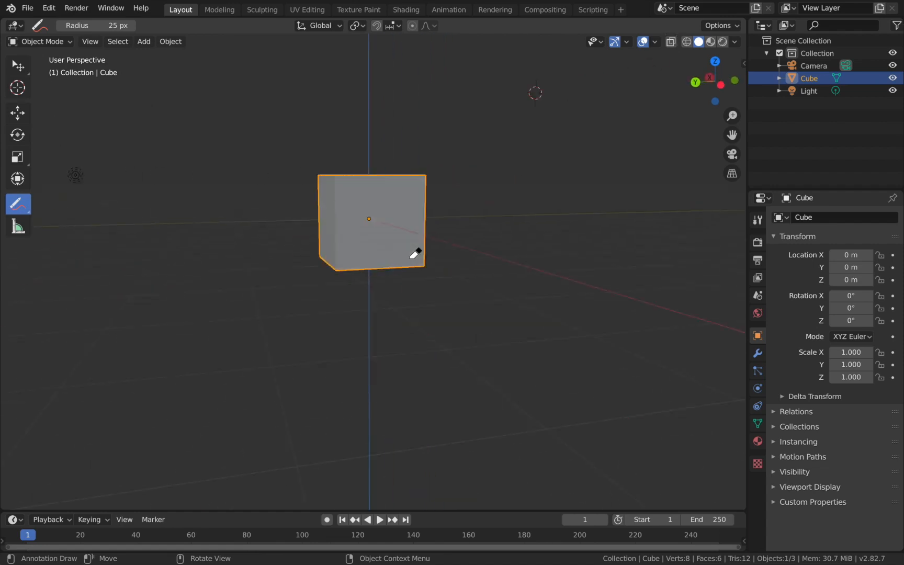
left_click(291, 245)
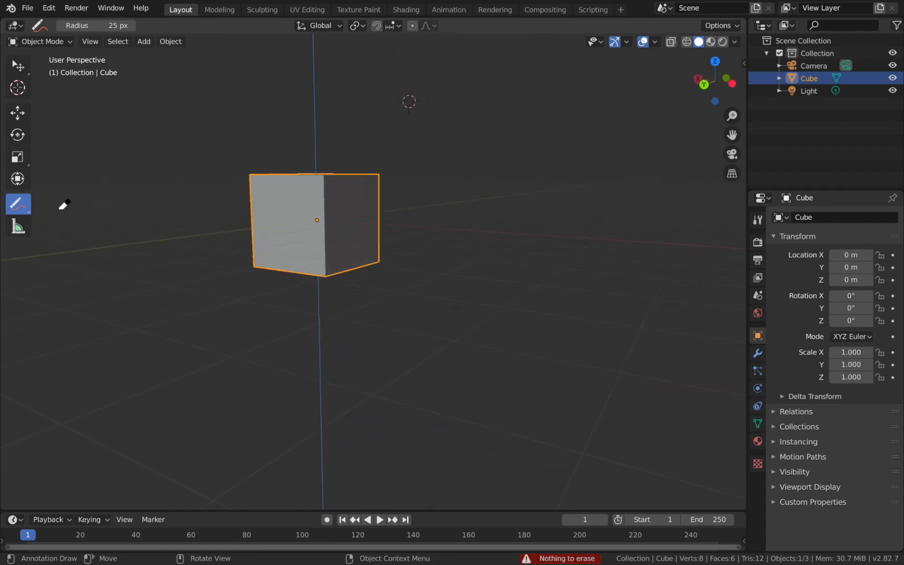
left_click(19, 206)
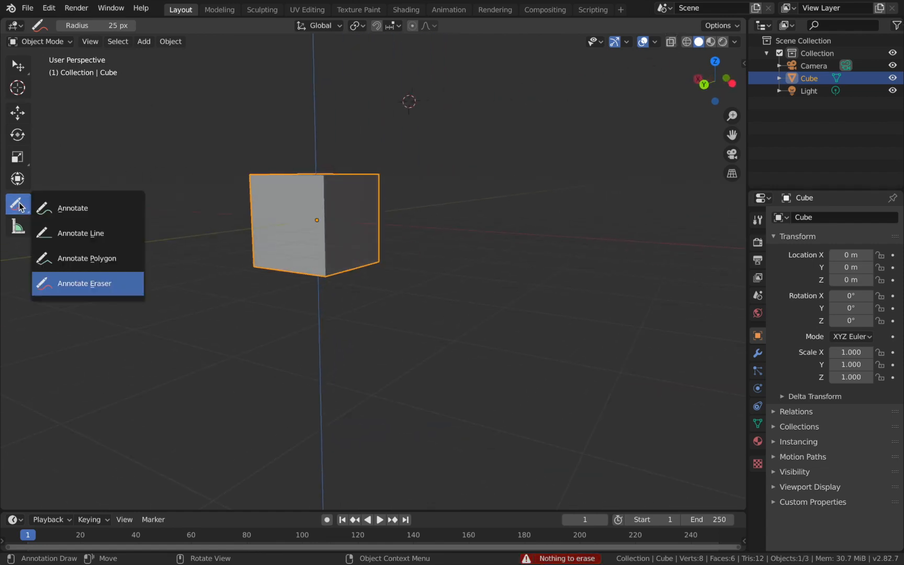
left_click(54, 206)
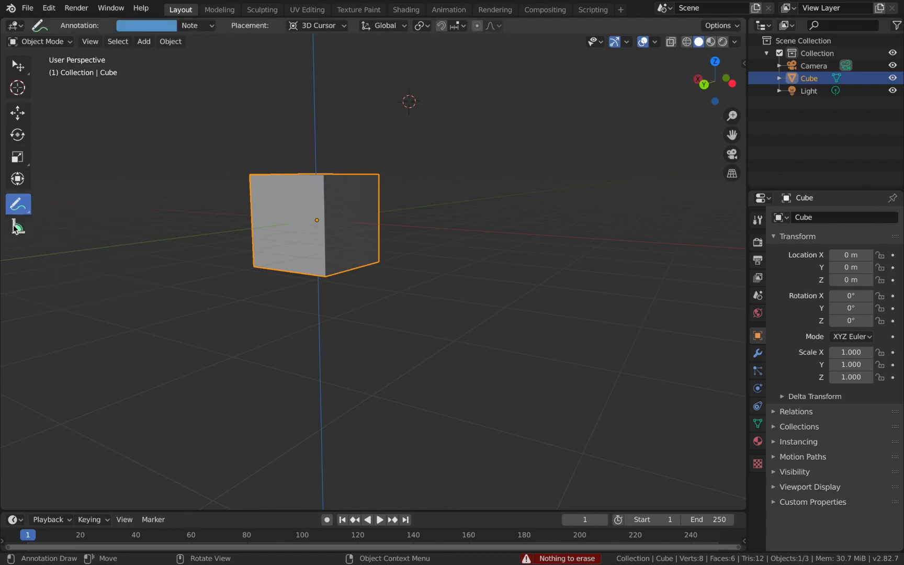